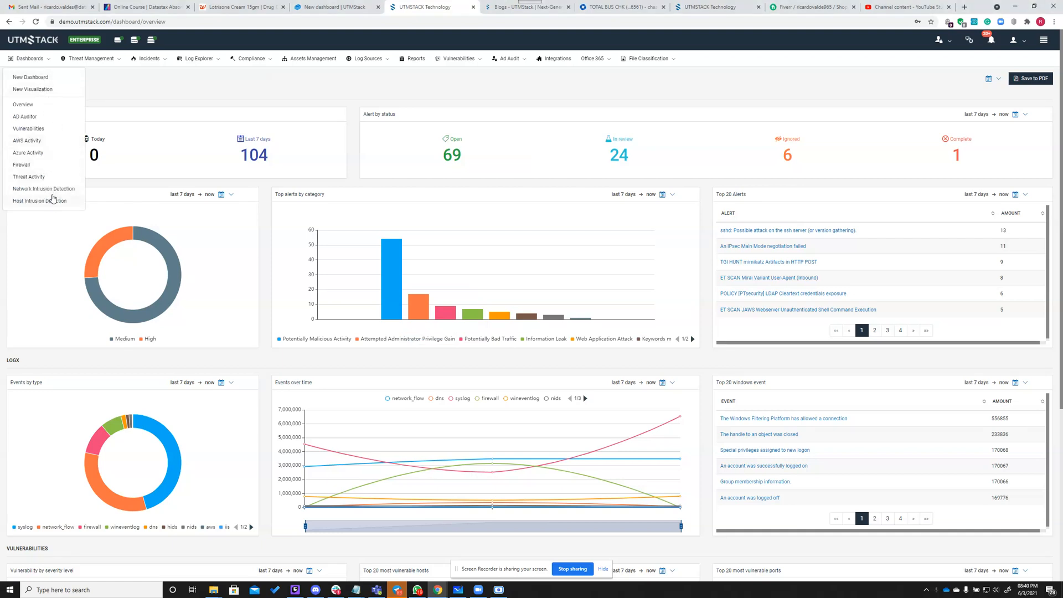
Step: Open the Threat Activity dashboard's open alerts and view the details of the alert "There are one or more data sources down"
left_click(34, 178)
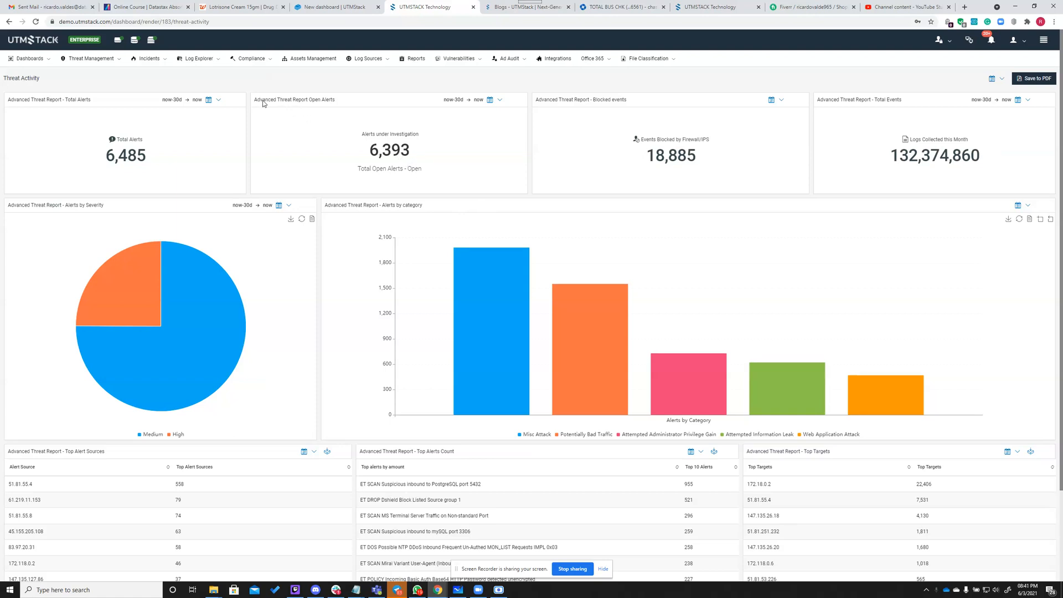
left_click_drag(255, 104, 340, 105)
left_click(383, 151)
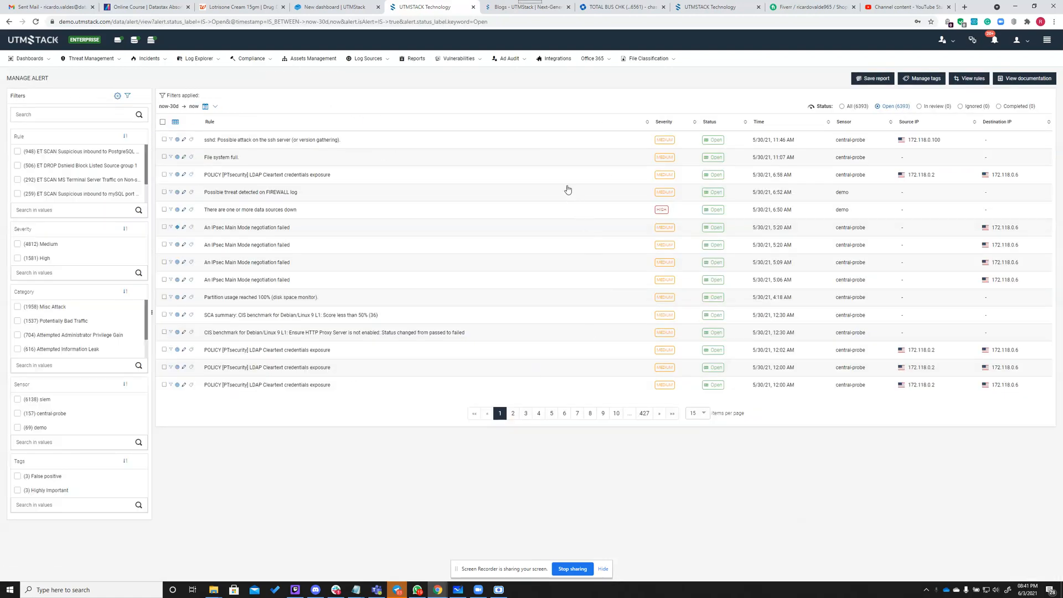
left_click(359, 212)
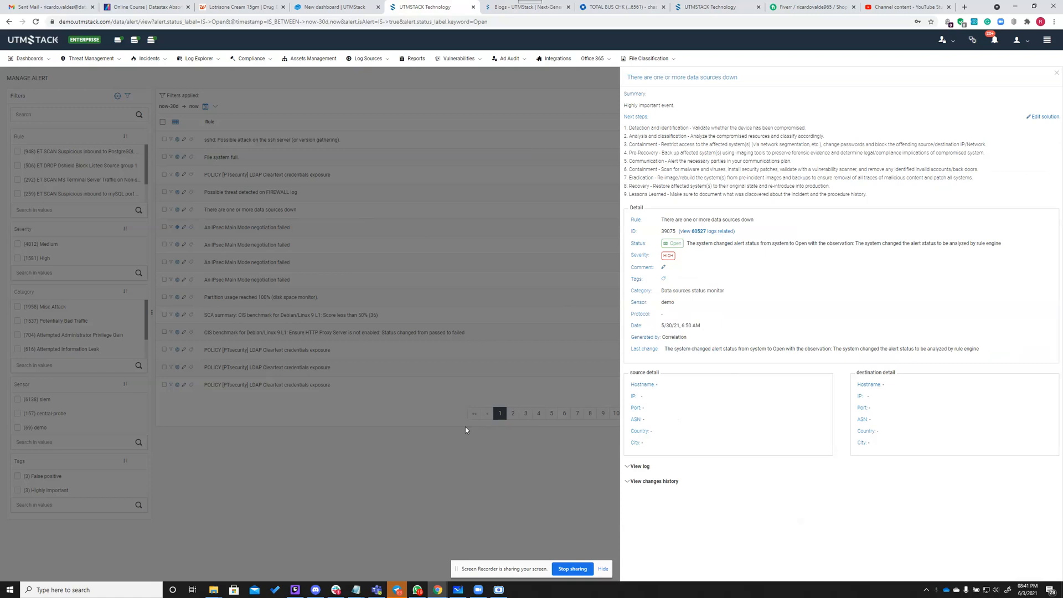
left_click(435, 446)
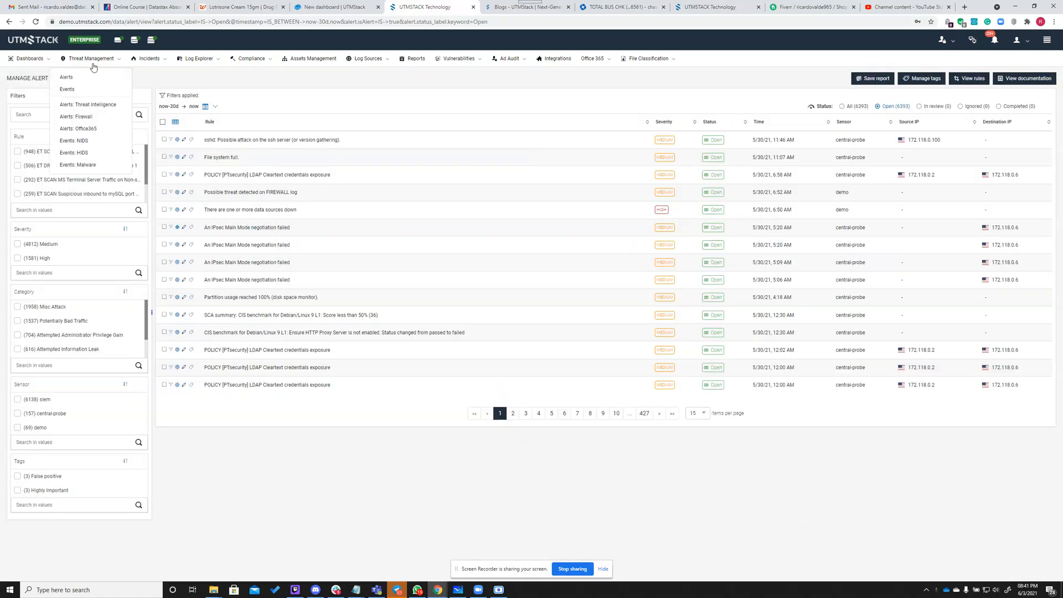
Step: Drill into the Misc Attack alerts from the Threat Activity dashboard and set their time range to the last 90 days
mouse_move(30, 61)
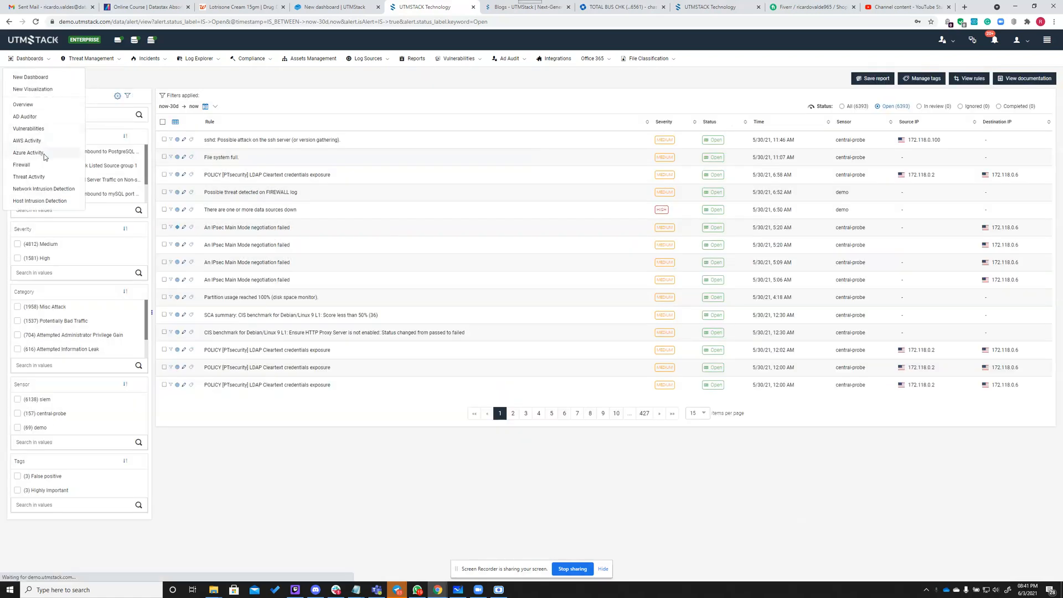
left_click(44, 154)
left_click(28, 177)
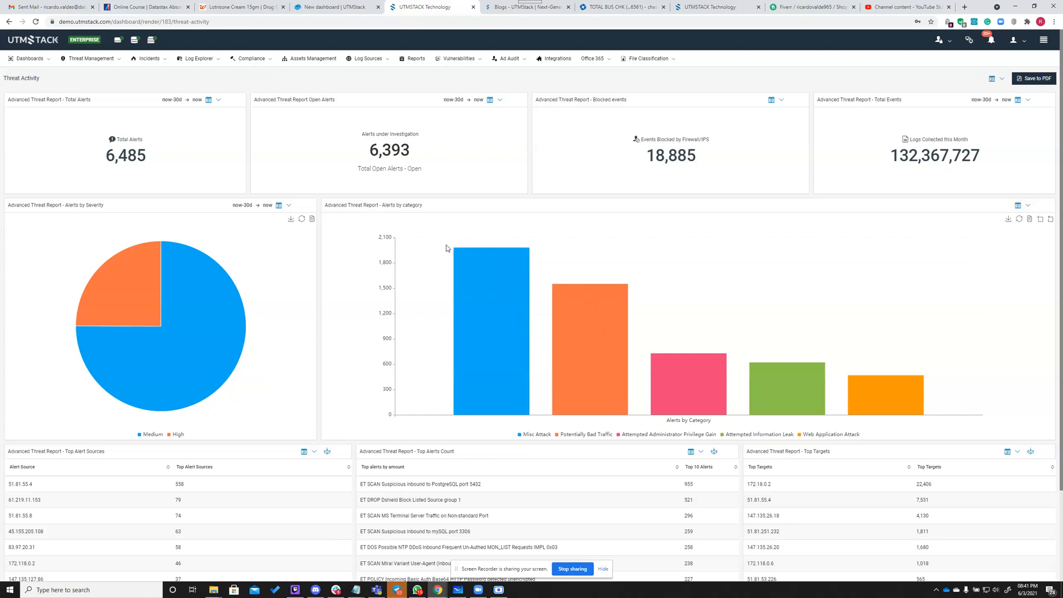
left_click(477, 308)
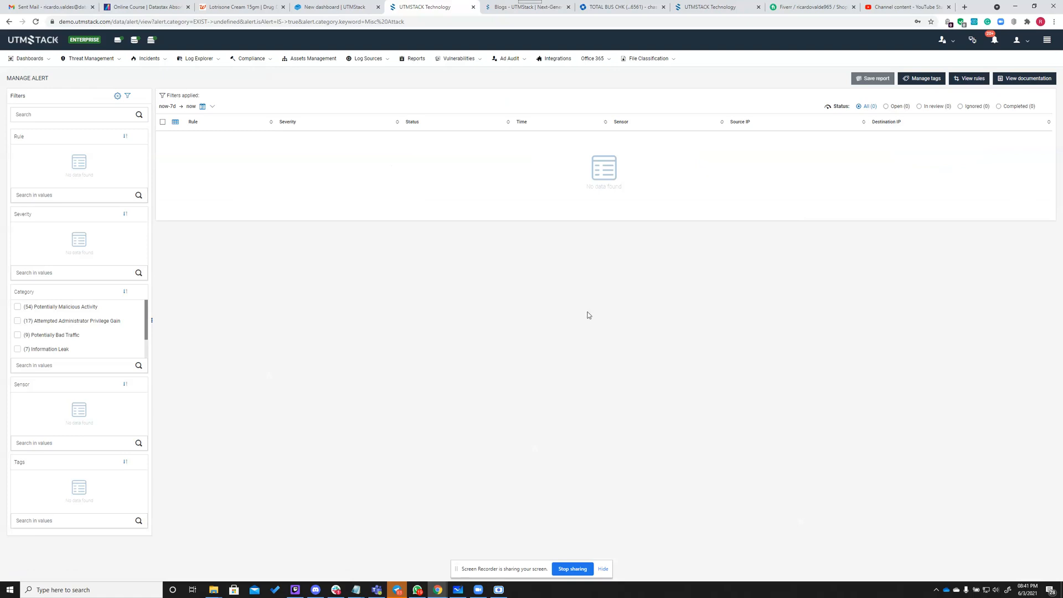
left_click(212, 107)
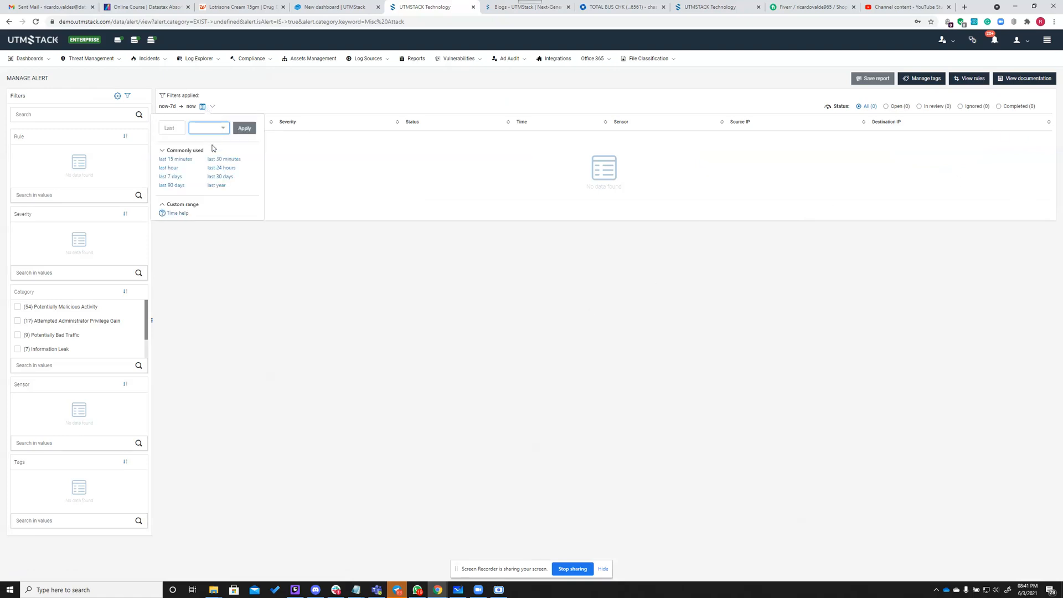
left_click(171, 186)
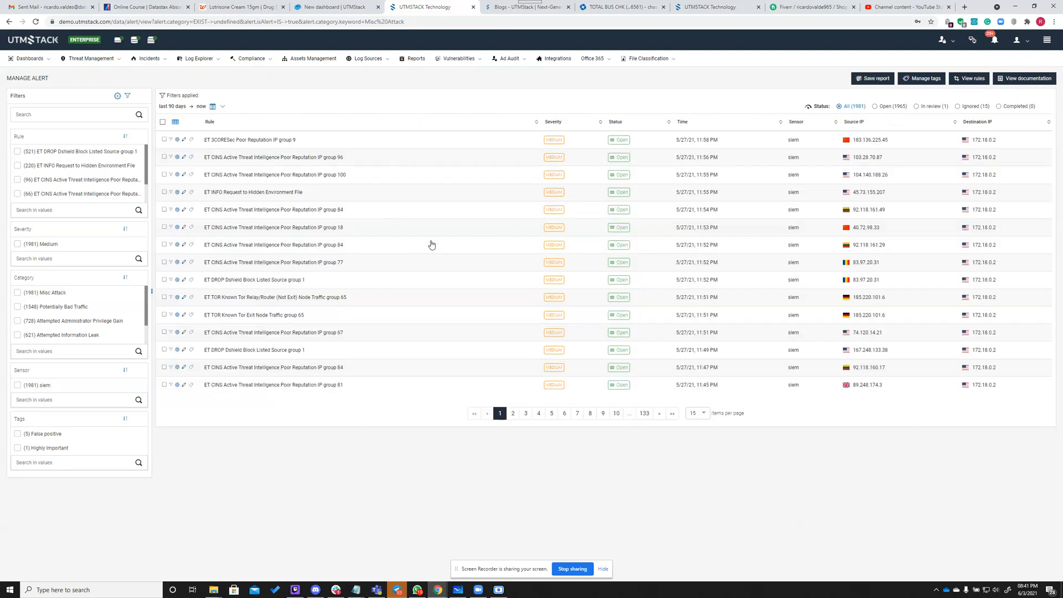
Step: Revisit the Threat Activity dashboard's alerts by category, and open the general Threat Management alerts list
left_click(37, 60)
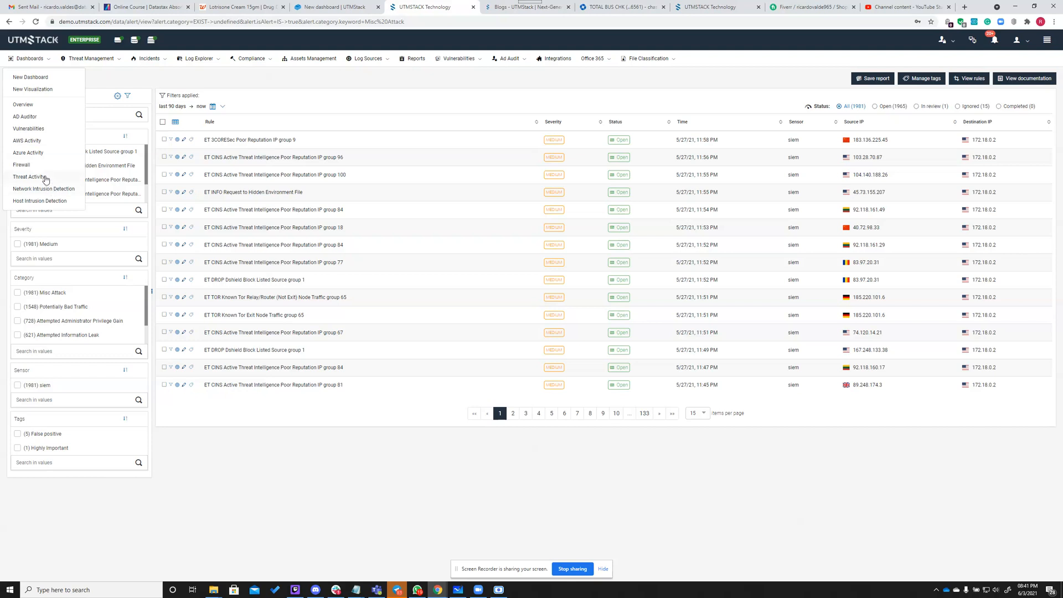
left_click(44, 176)
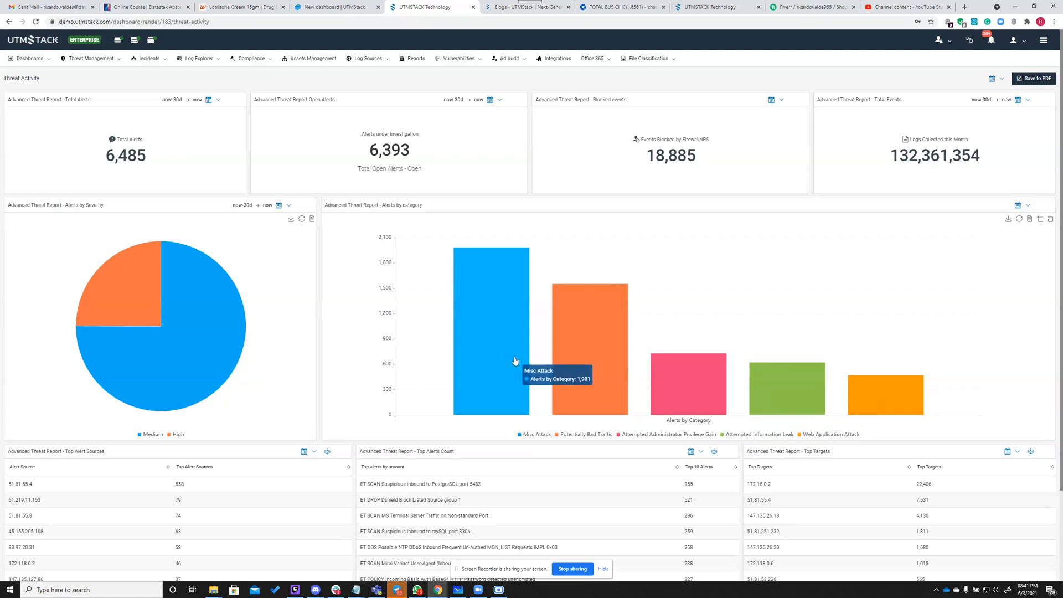
left_click(99, 60)
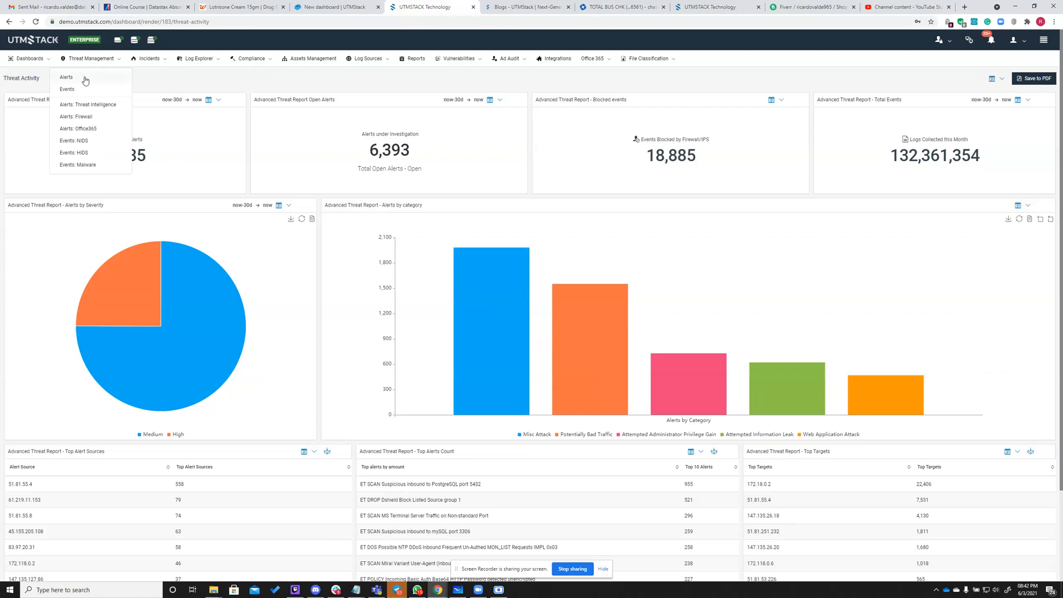
left_click(86, 80)
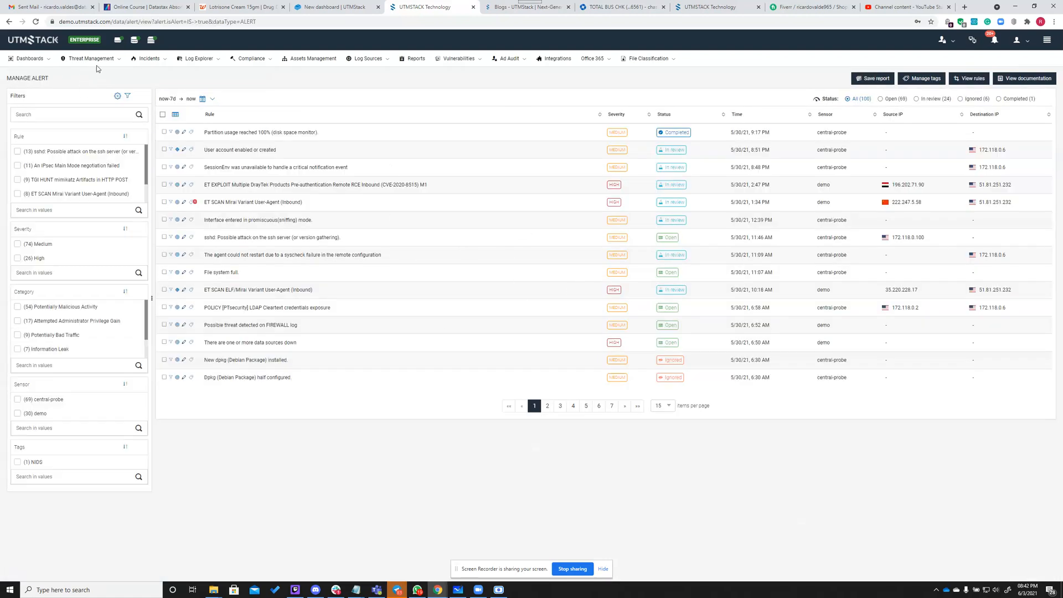
Step: Return to the Threat Activity dashboard and look over its widgets
left_click(48, 60)
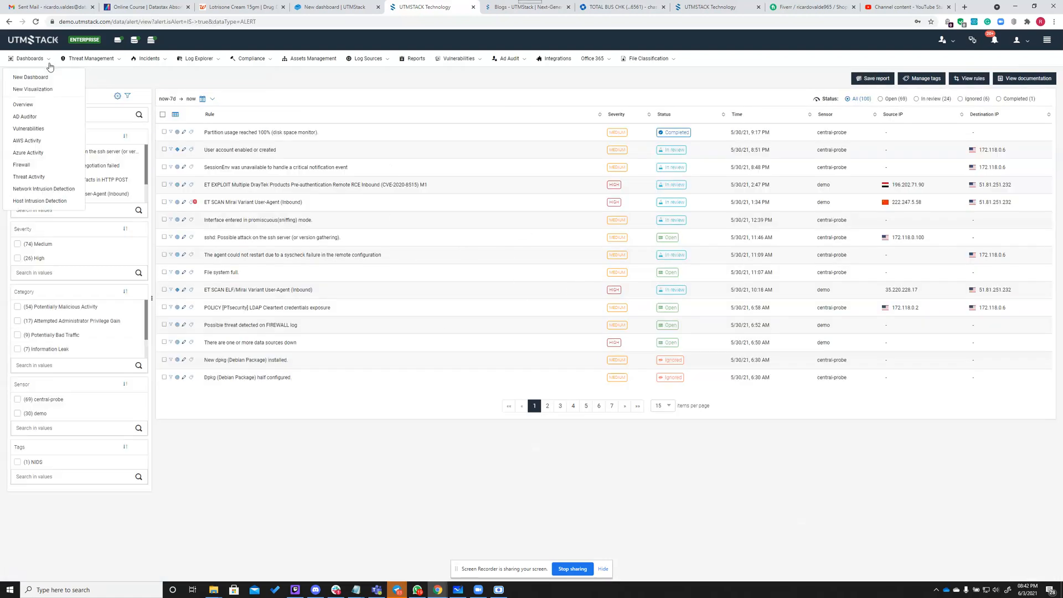
left_click(43, 177)
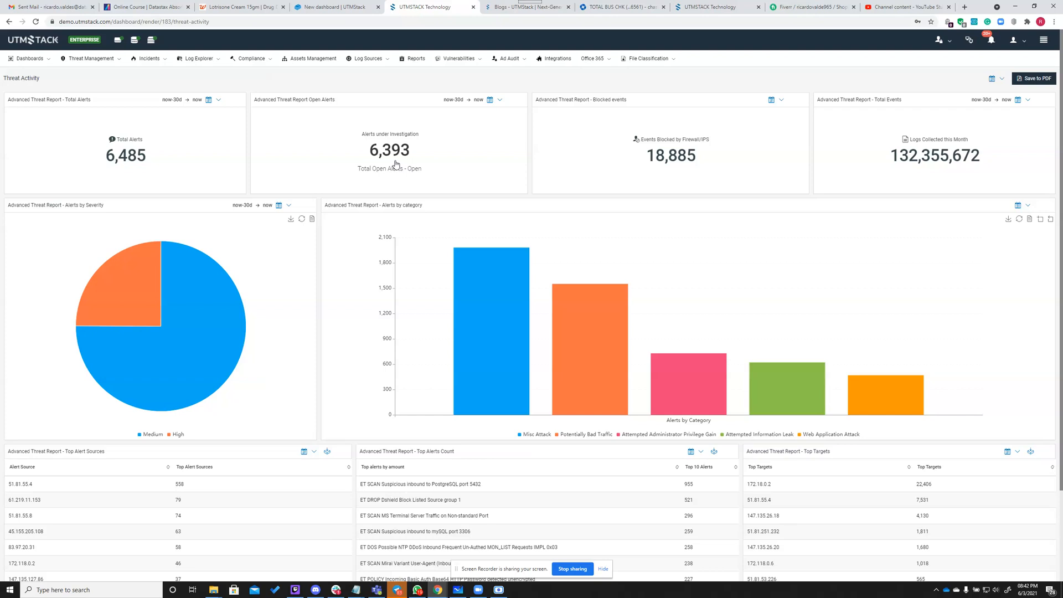
scroll(476, 260, "down", 2)
scroll(487, 280, "up", 2)
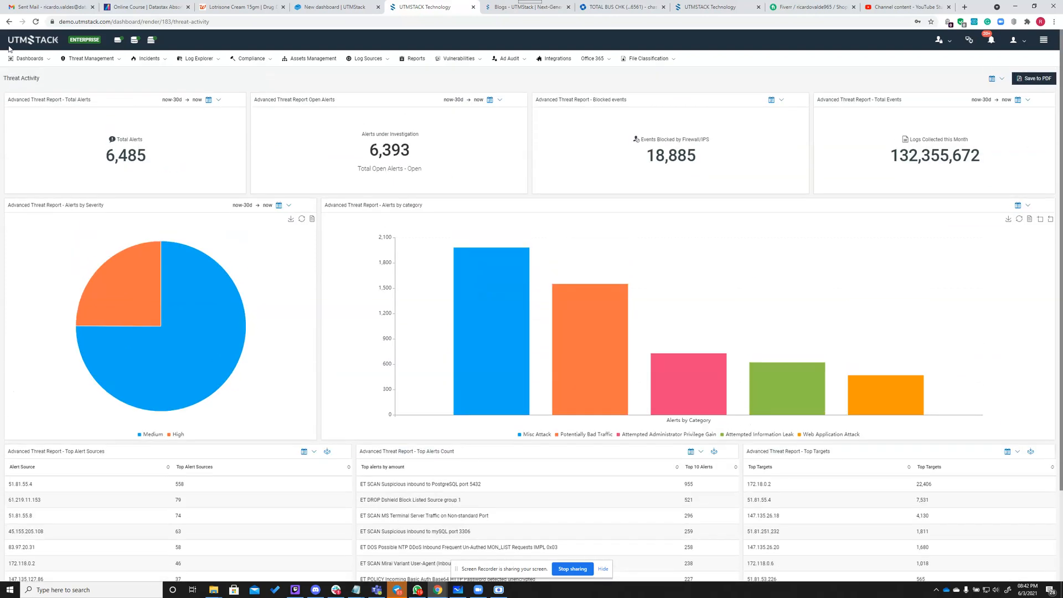
Step: Open the Host Intrusion Detection dashboard and drill into the "Dpkg (Debian Package) half configured" alerts
left_click(42, 63)
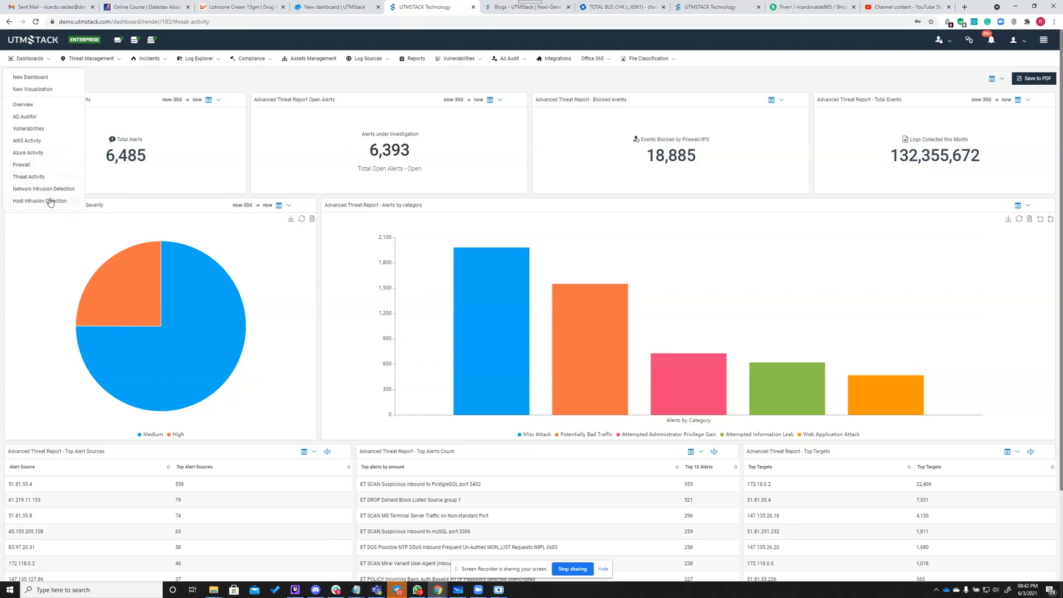
left_click(48, 201)
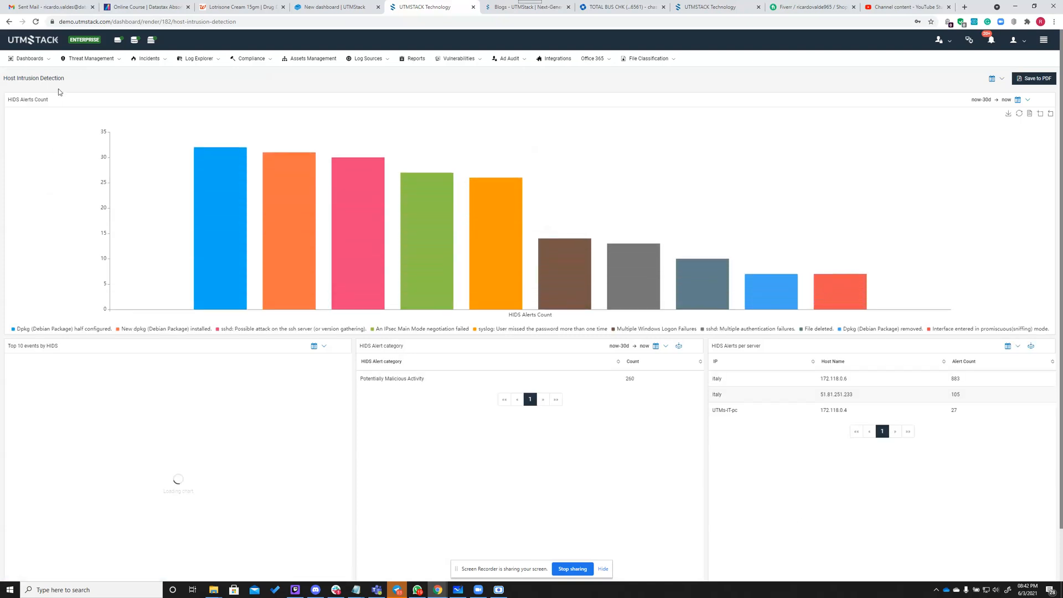
mouse_move(217, 276)
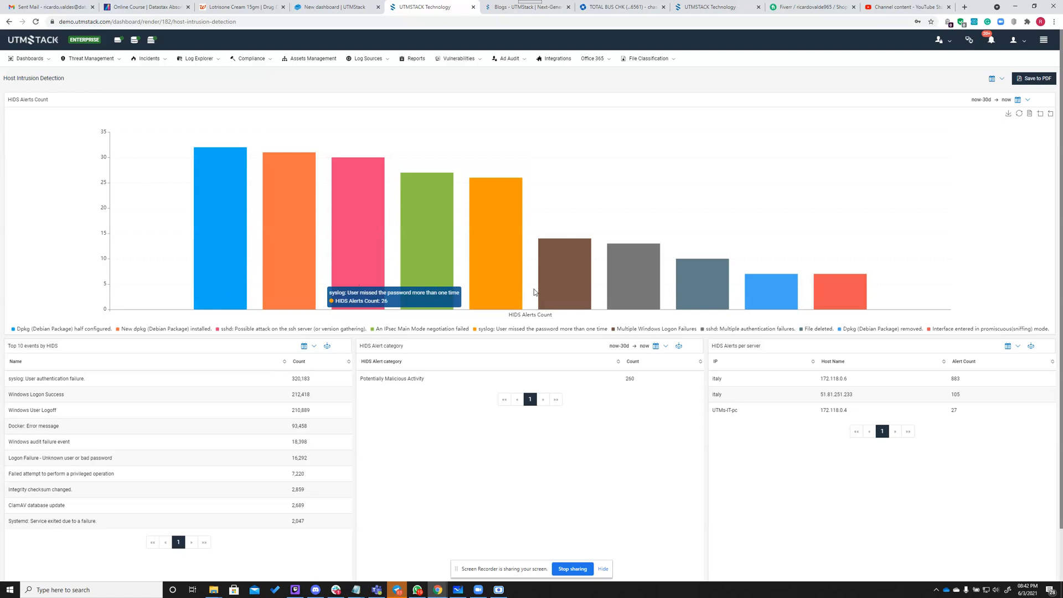
mouse_move(819, 296)
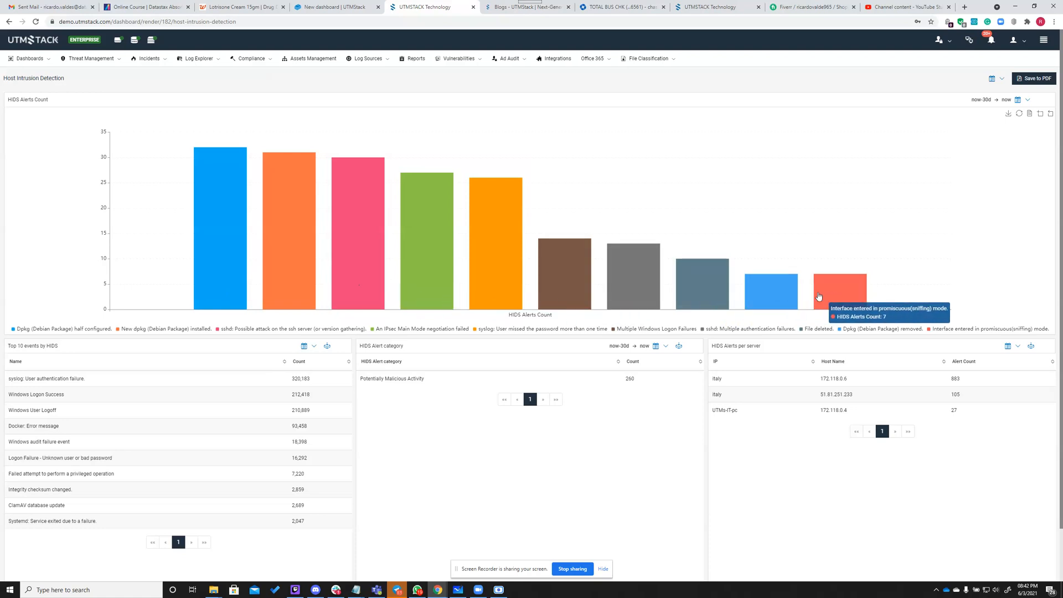
left_click(227, 263)
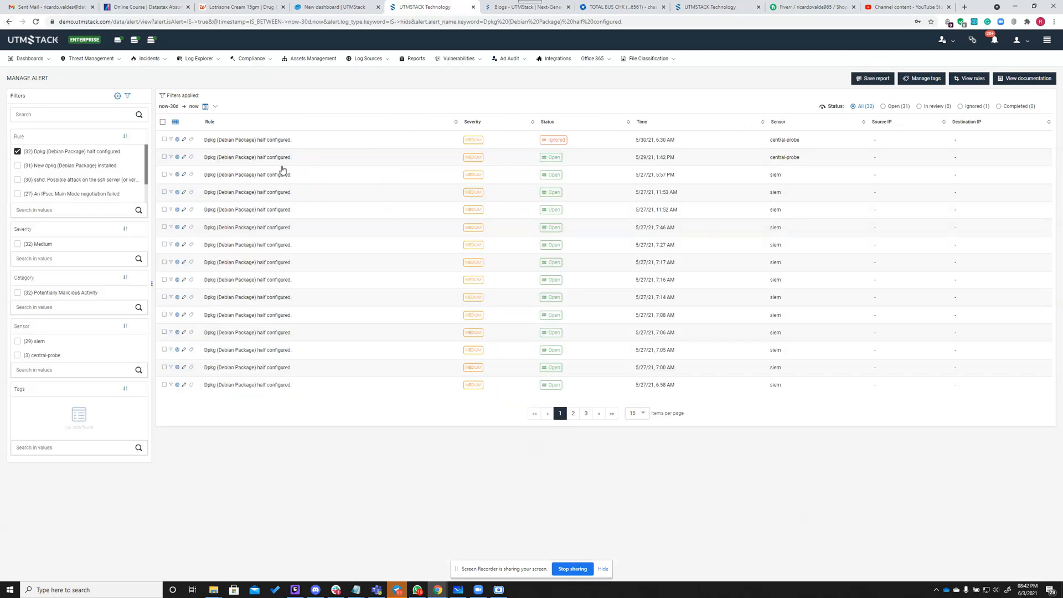
Step: From the Firewall dashboard, open the logs behind the first top message and expand the first record's details
left_click(43, 59)
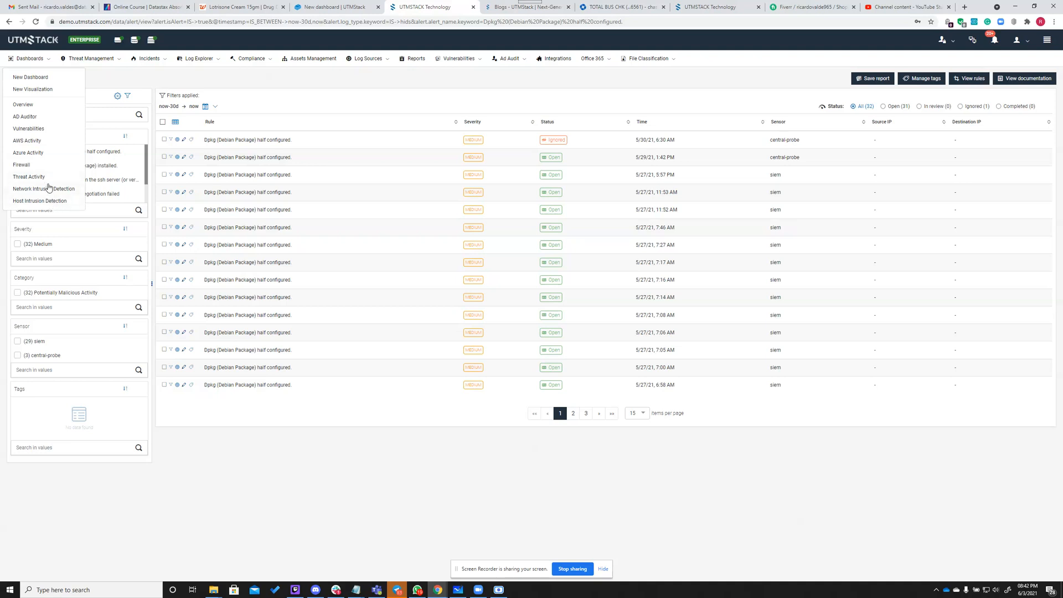
left_click(42, 167)
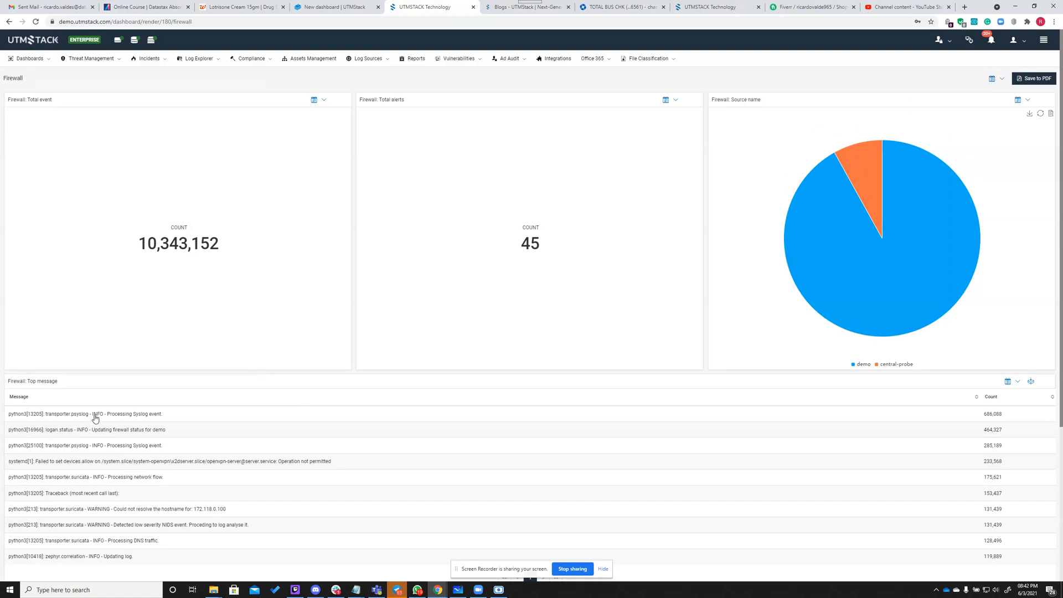
left_click(95, 419)
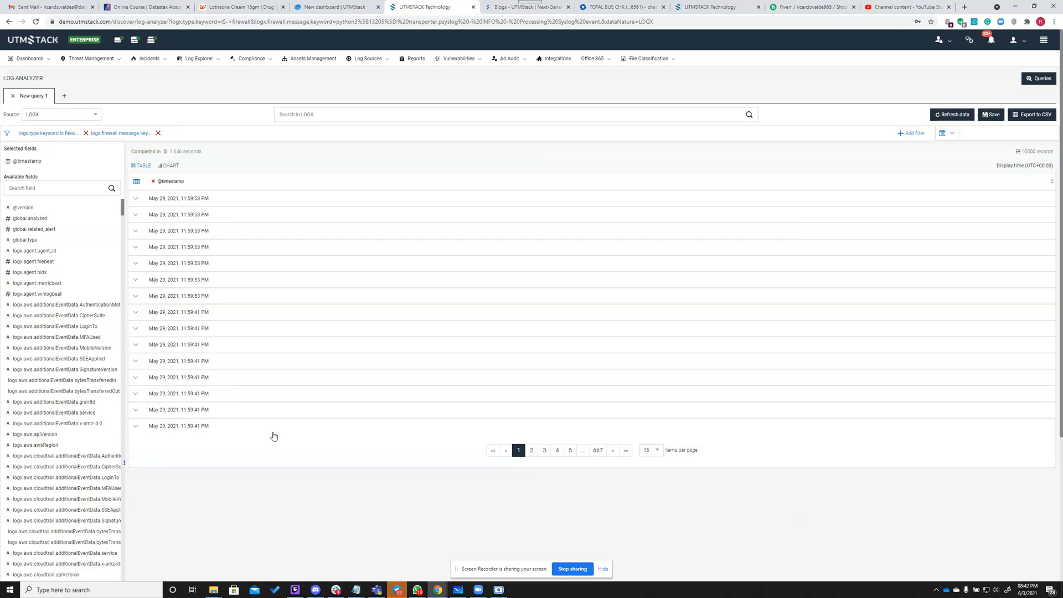
left_click(207, 200)
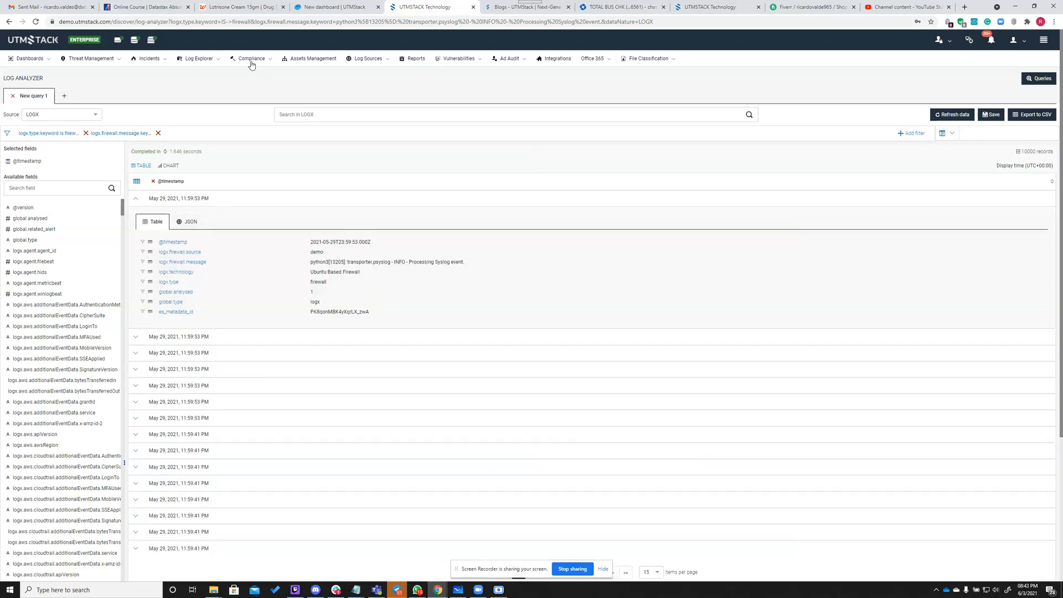
Step: Leave the log analysis and open the list of all alerts under Threat Management
left_click(210, 61)
left_click(299, 154)
left_click(48, 61)
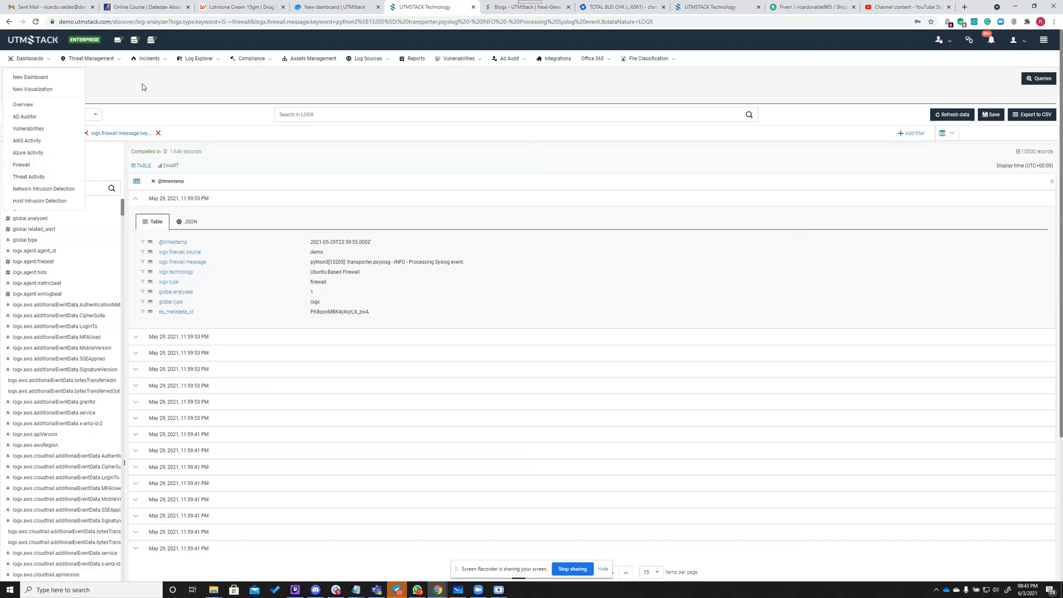
left_click(99, 60)
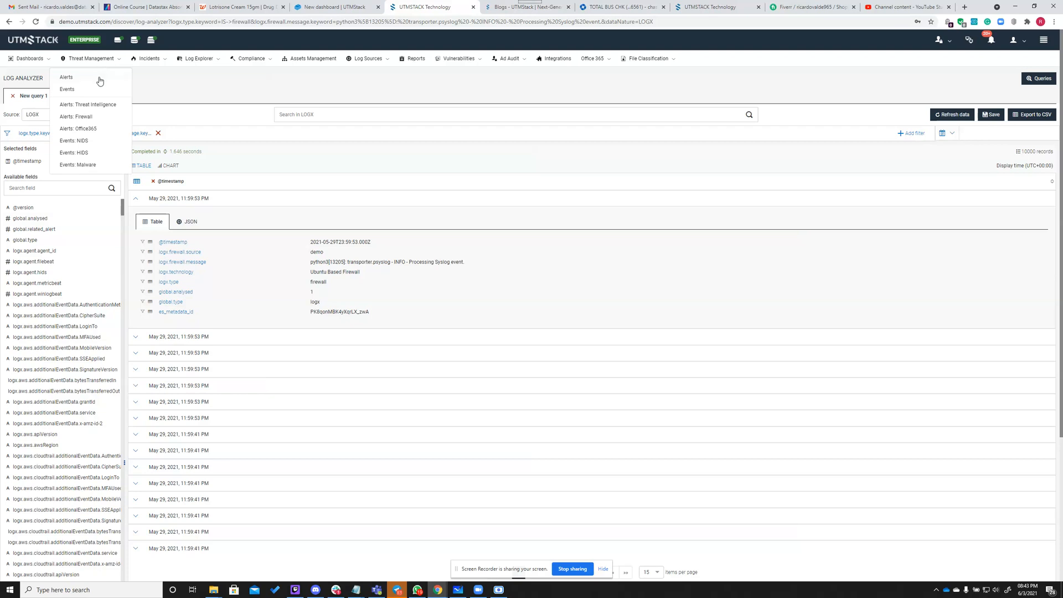
left_click(100, 80)
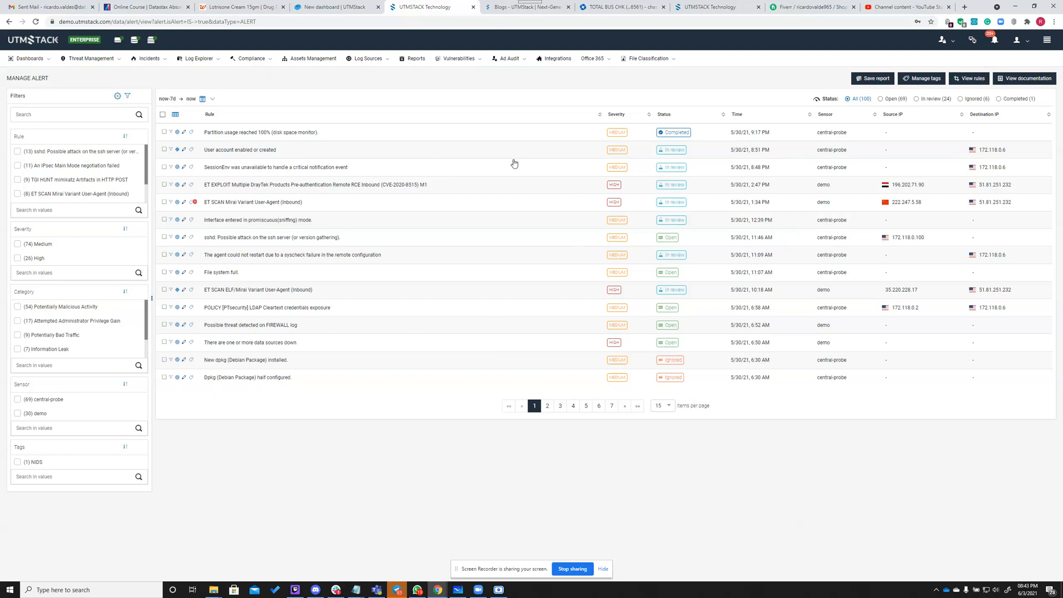
Step: From the Firewall dashboard, open the logs of the demo source and expand one record's details
left_click(43, 61)
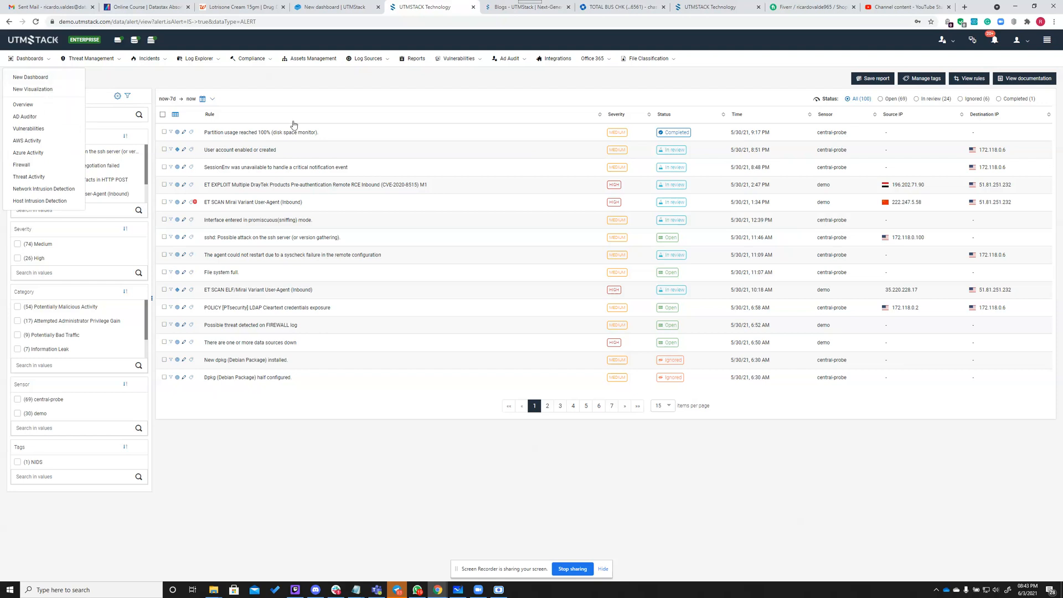
left_click(198, 59)
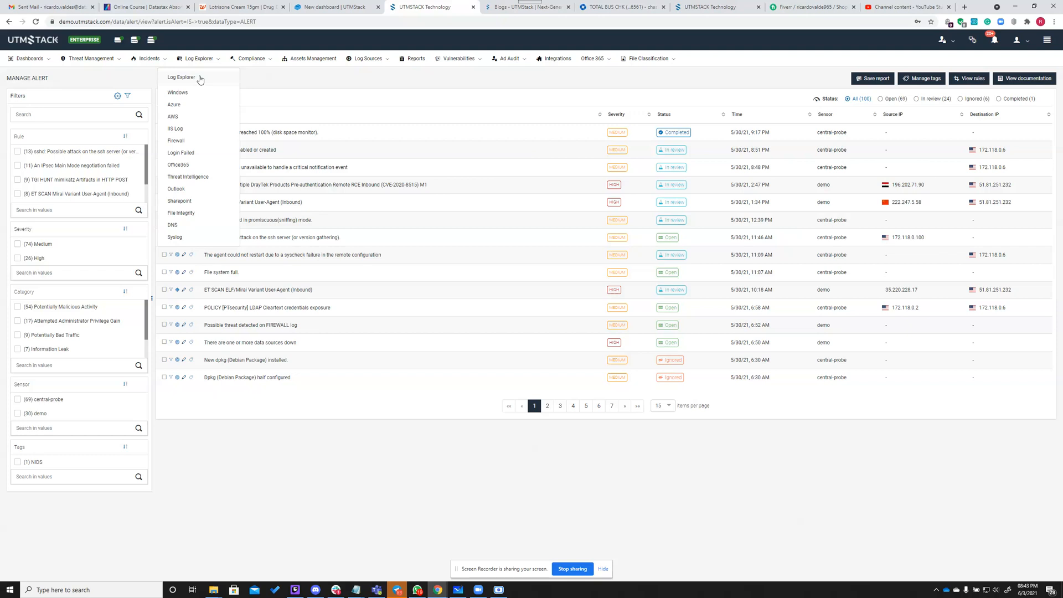
left_click(39, 61)
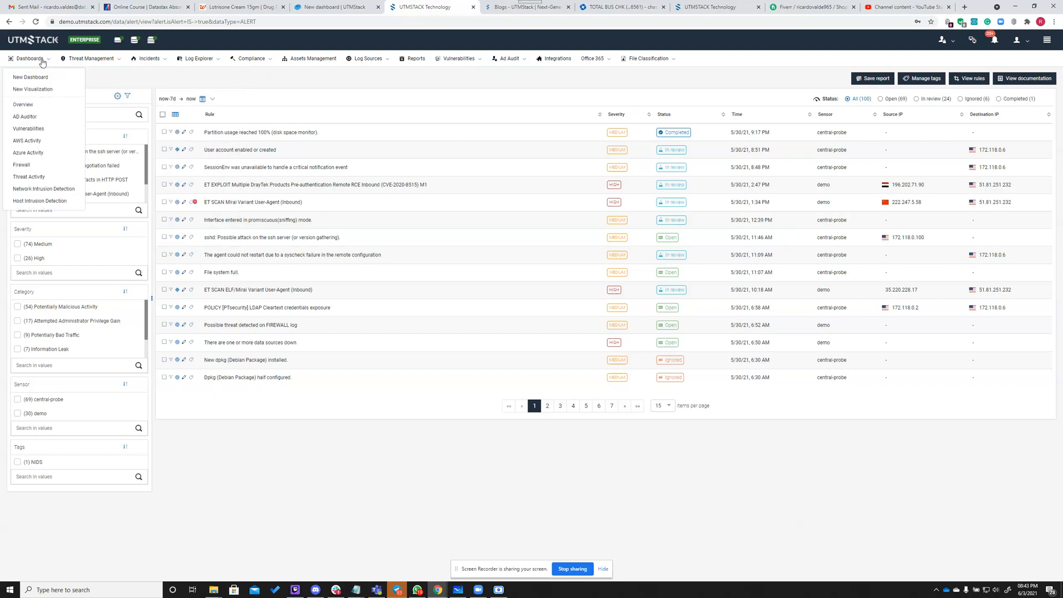
left_click(49, 165)
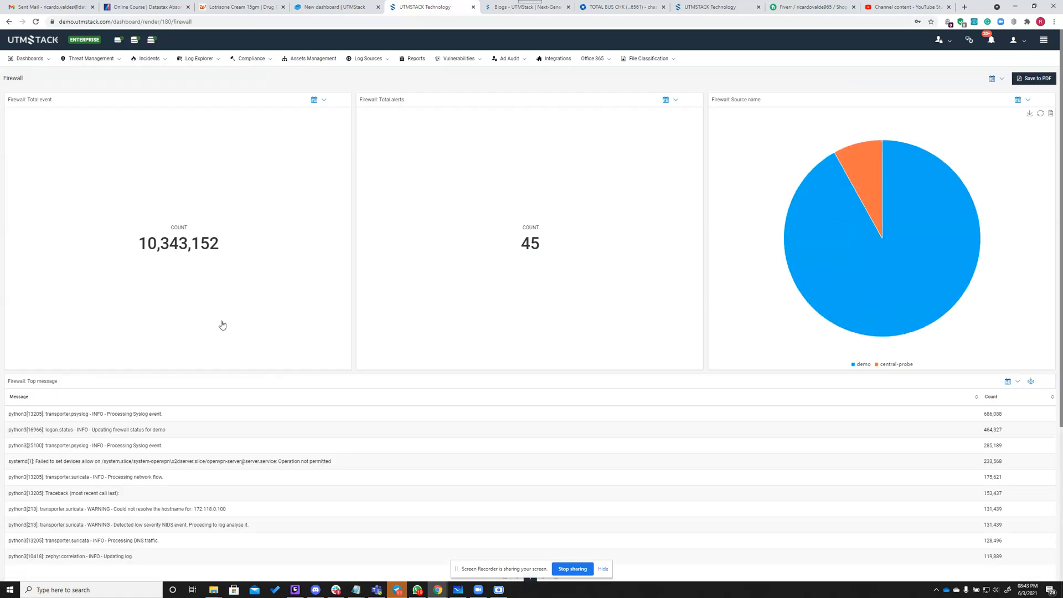
left_click(819, 240)
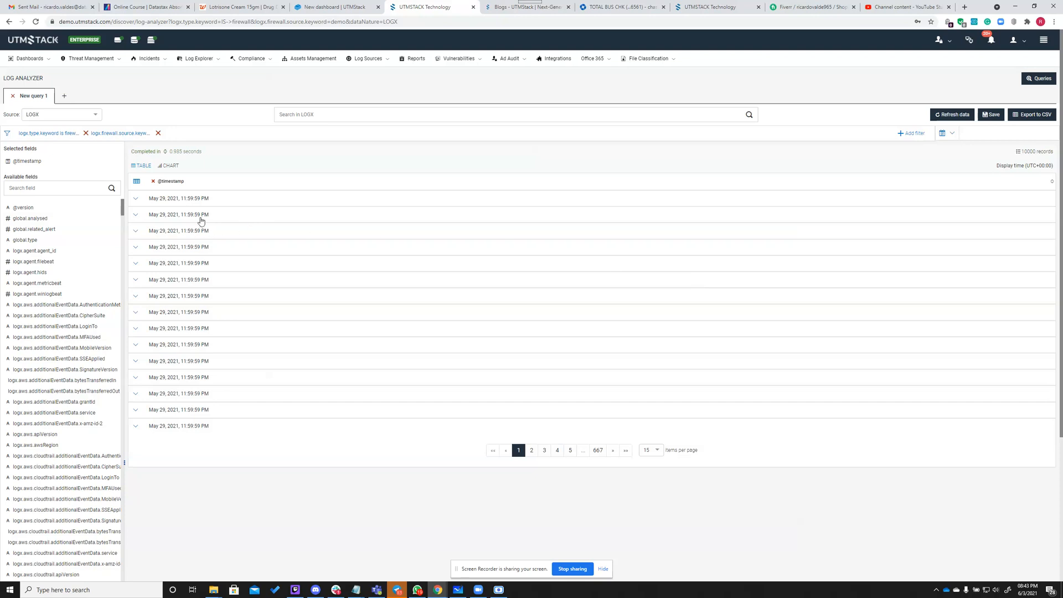
left_click(201, 218)
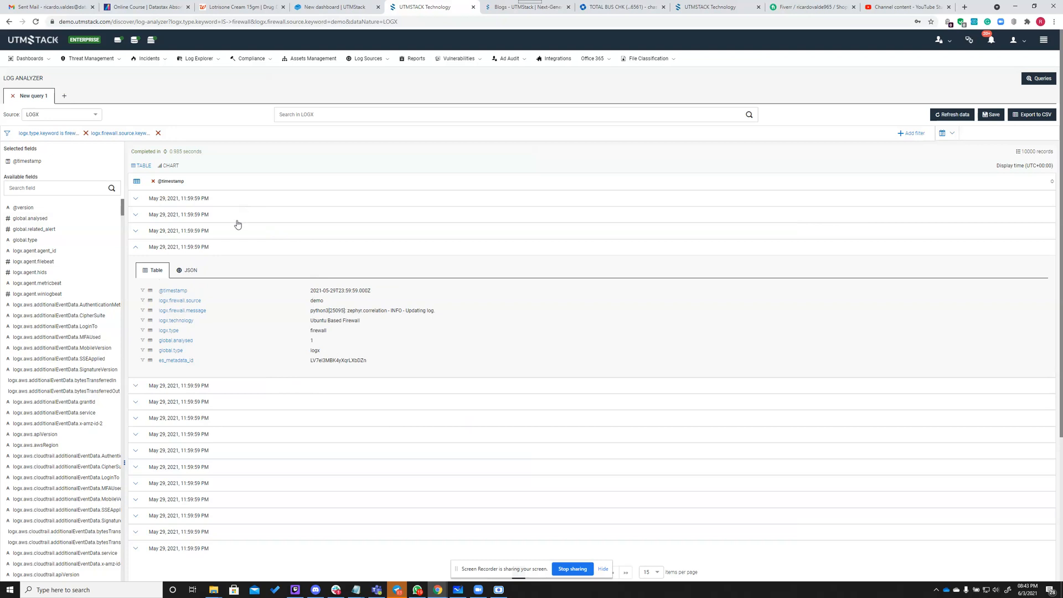
Step: Leave the log analysis and start a new dashboard in the dashboard builder
left_click(91, 59)
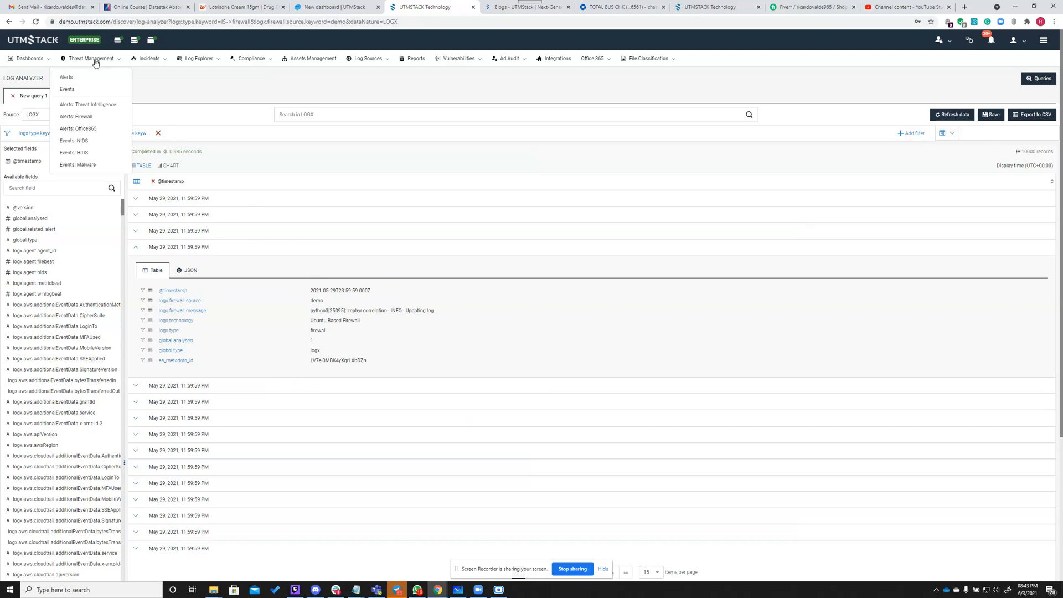
left_click(31, 59)
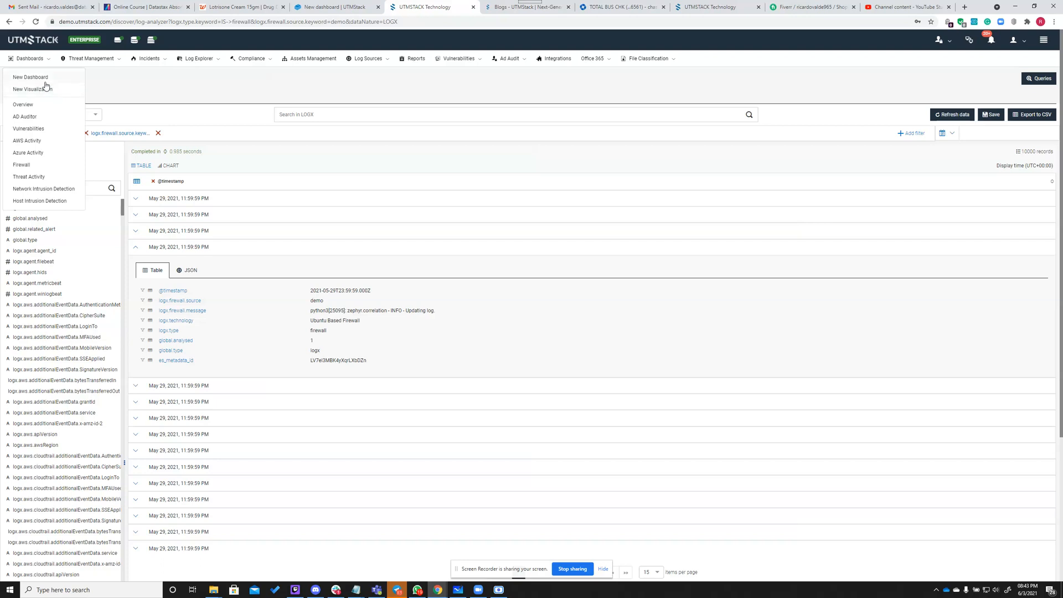
left_click(45, 82)
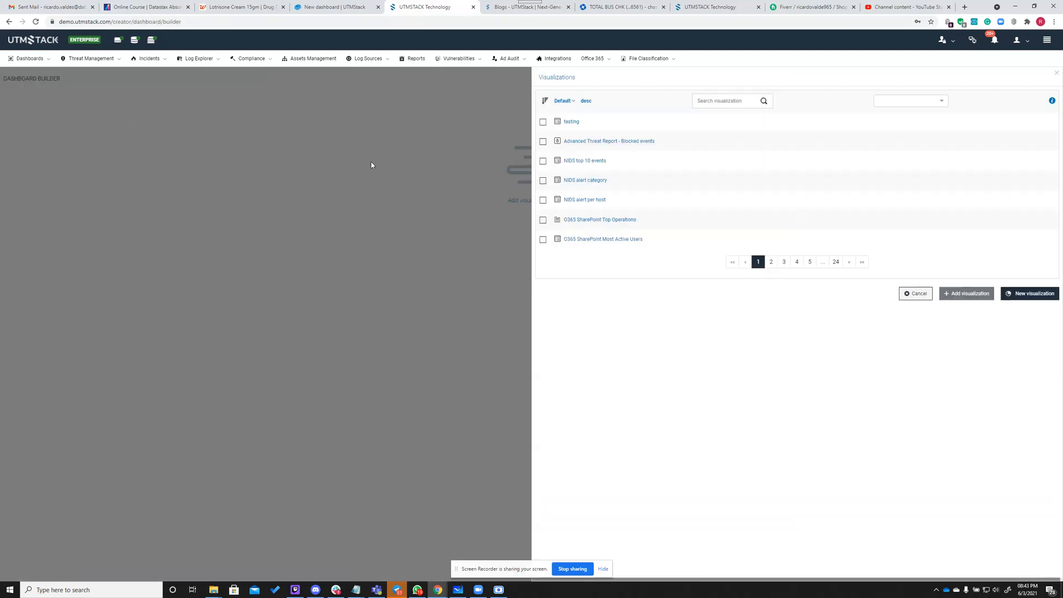
Step: Preview the first few available visualizations and add the "testing" visualization to the new dashboard
left_click(543, 122)
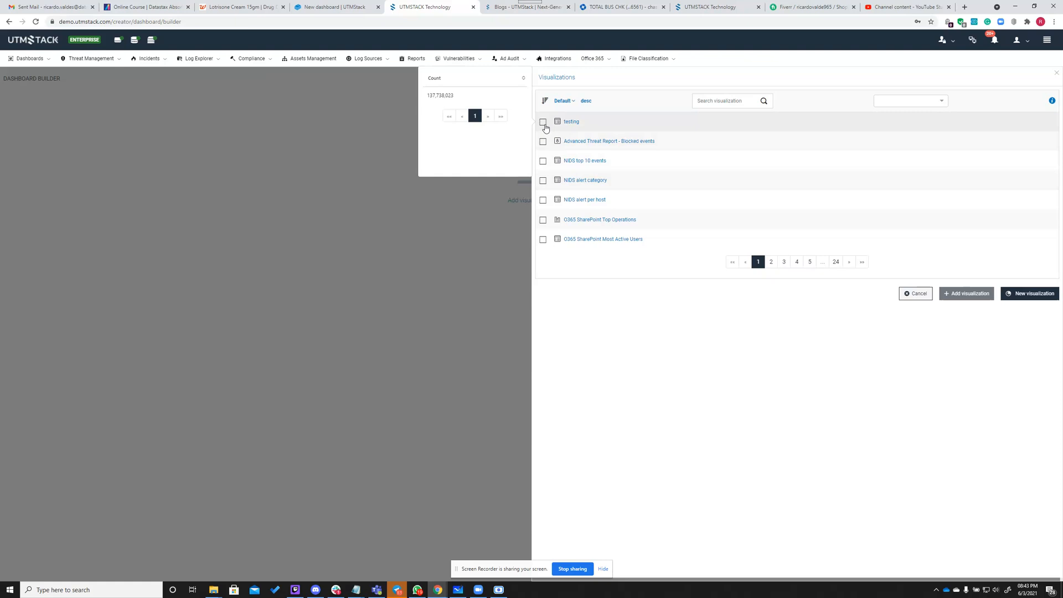
left_click(543, 143)
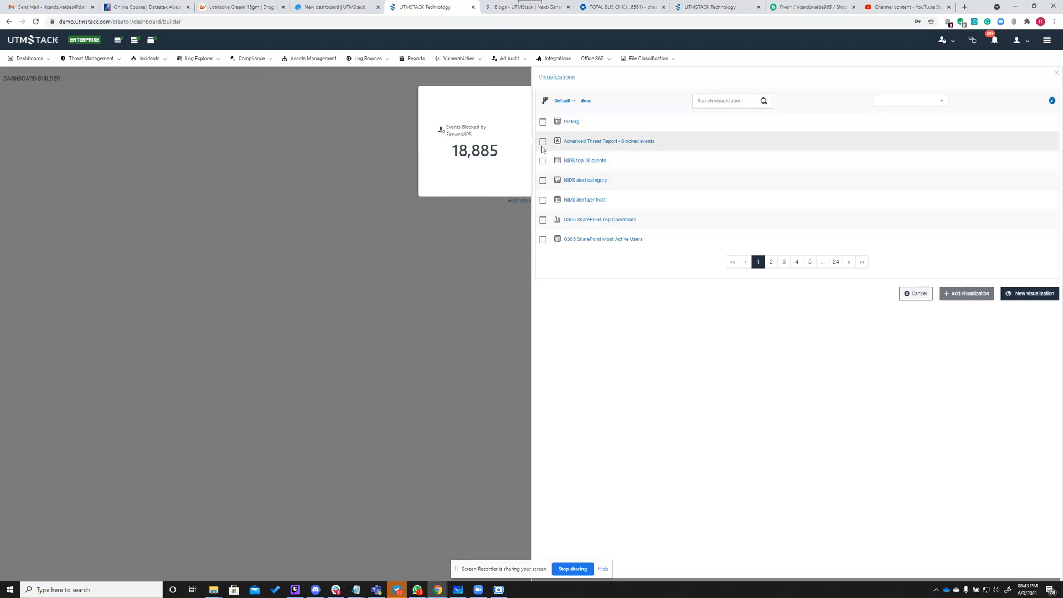
left_click(543, 163)
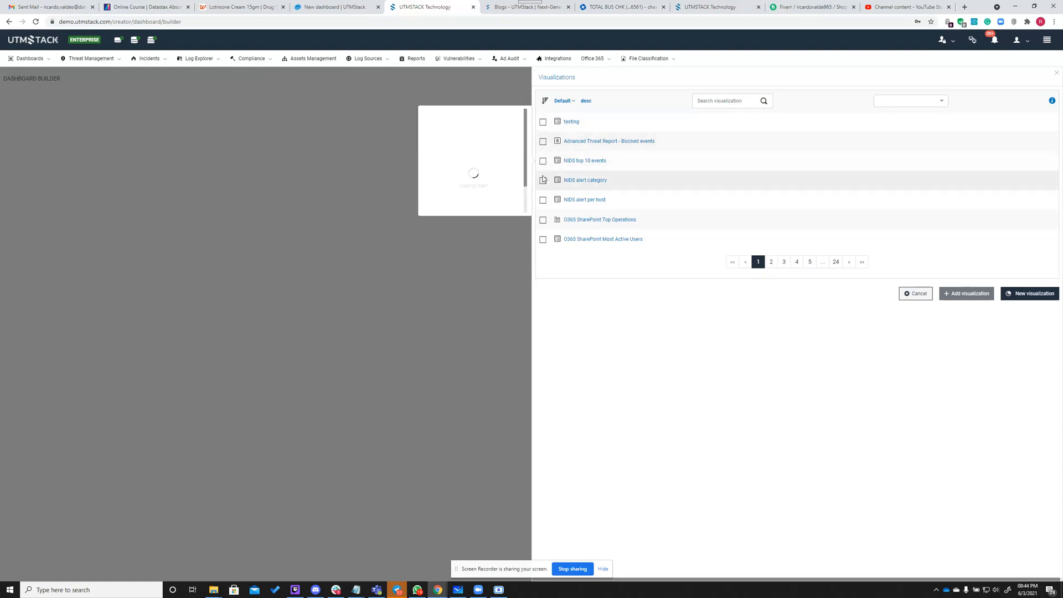
left_click(543, 183)
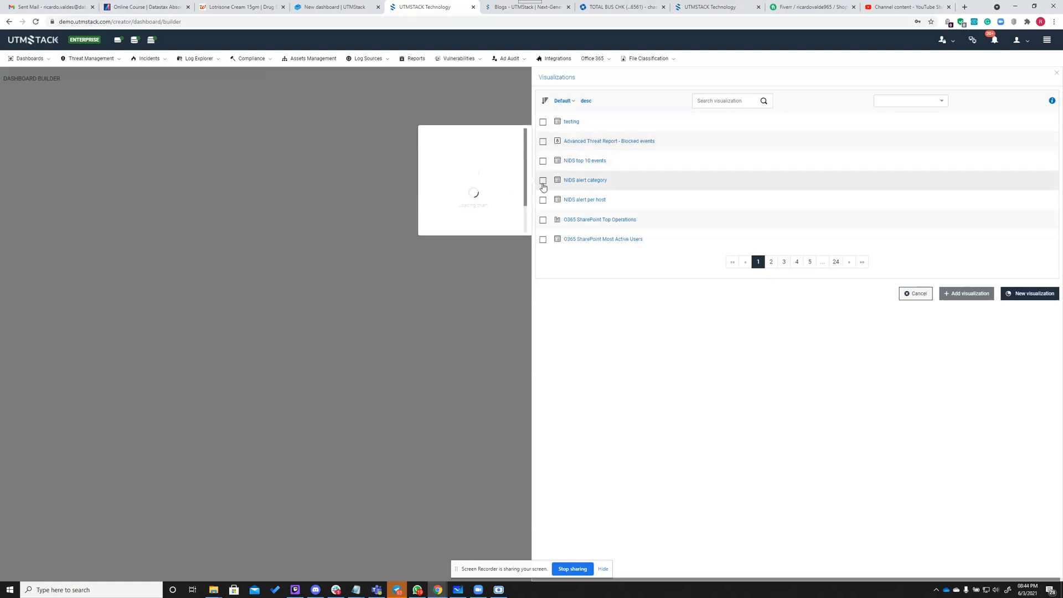
left_click(543, 123)
left_click(969, 294)
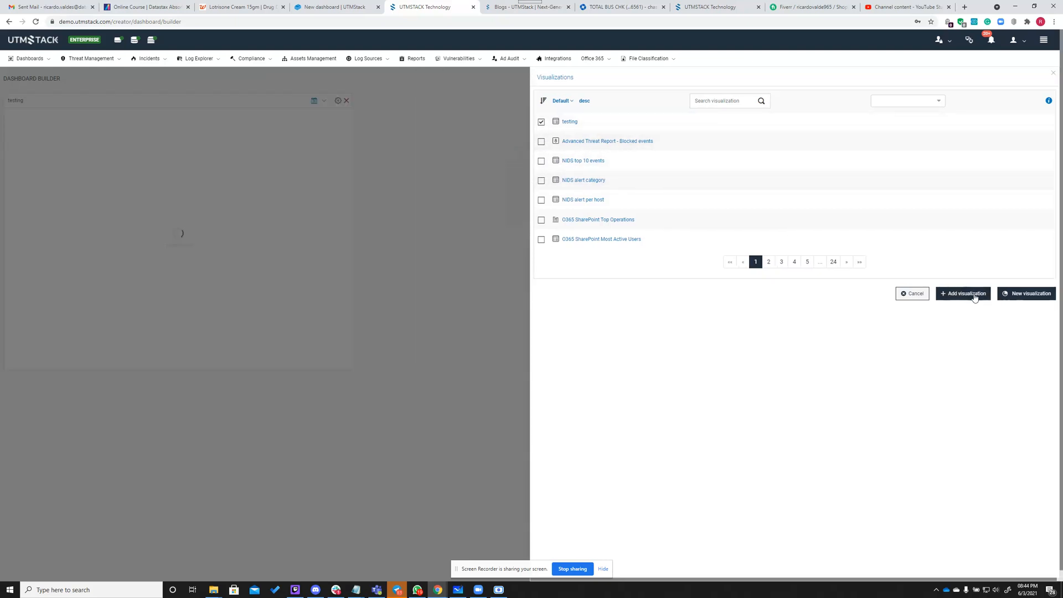
Step: Try out moving and resizing the "testing" visualization on the dashboard canvas, and remove it from the dashboard
left_click_drag(126, 103, 232, 137)
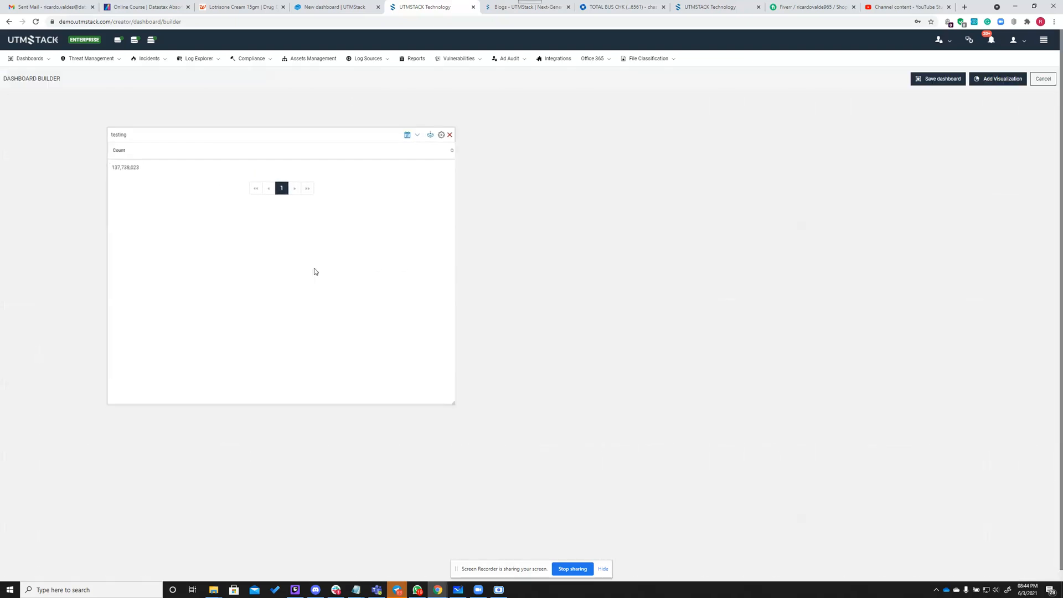
left_click_drag(455, 408, 383, 259)
left_click_drag(308, 140, 525, 173)
left_click_drag(596, 297, 728, 377)
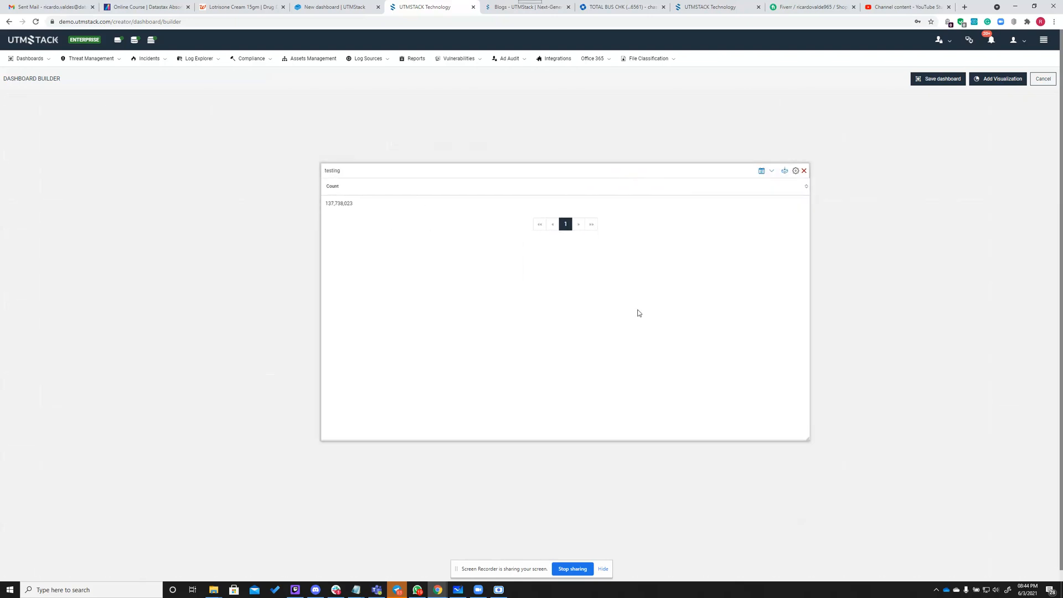
left_click_drag(529, 170, 230, 105)
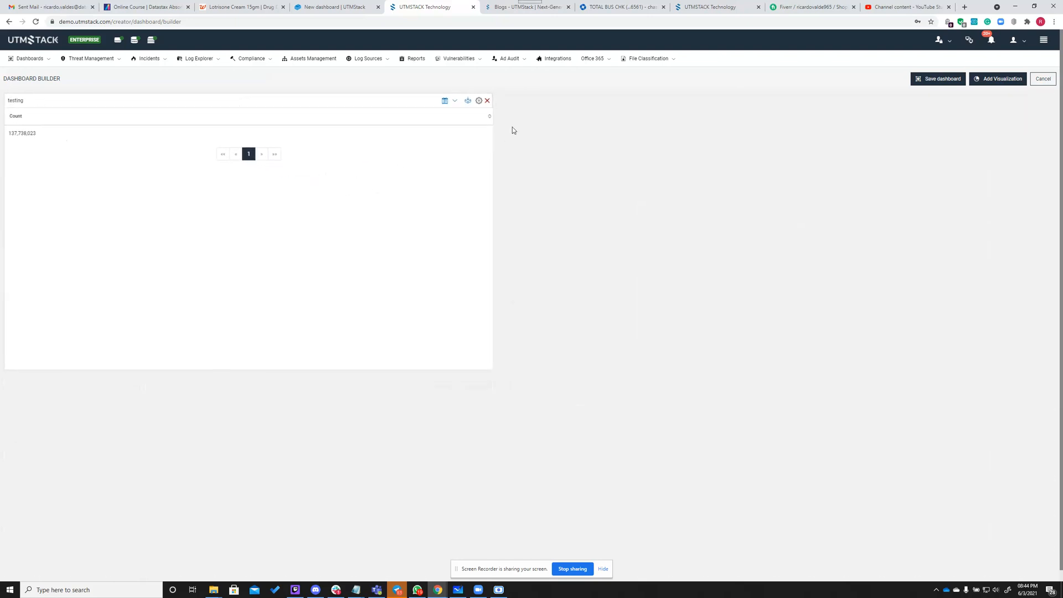
left_click(487, 101)
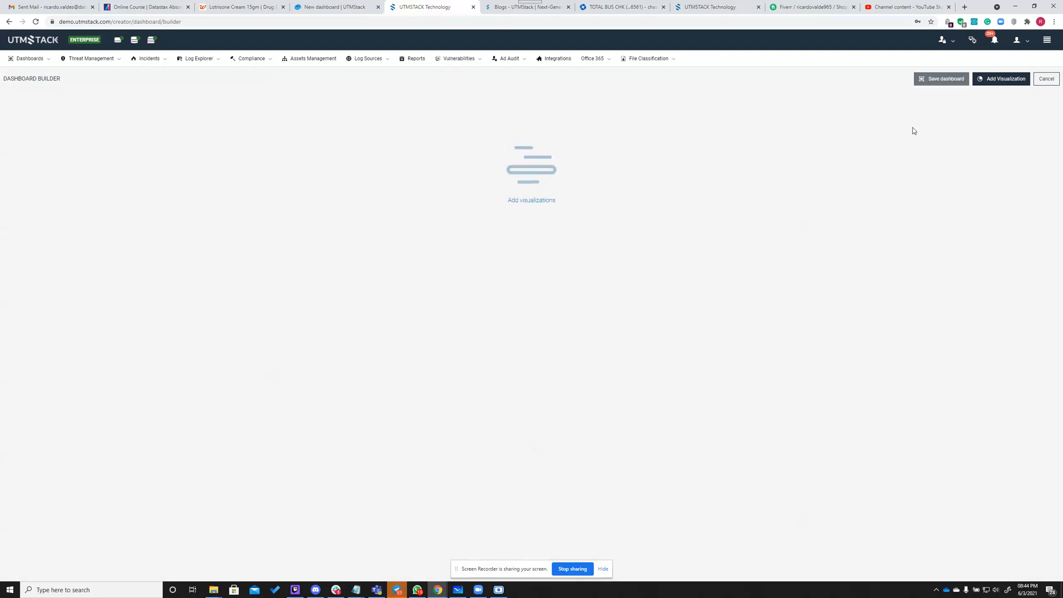
Step: Add the O365 SharePoint Top Operations visualization to the dashboard and make its widget slightly wider and shorter
left_click(986, 83)
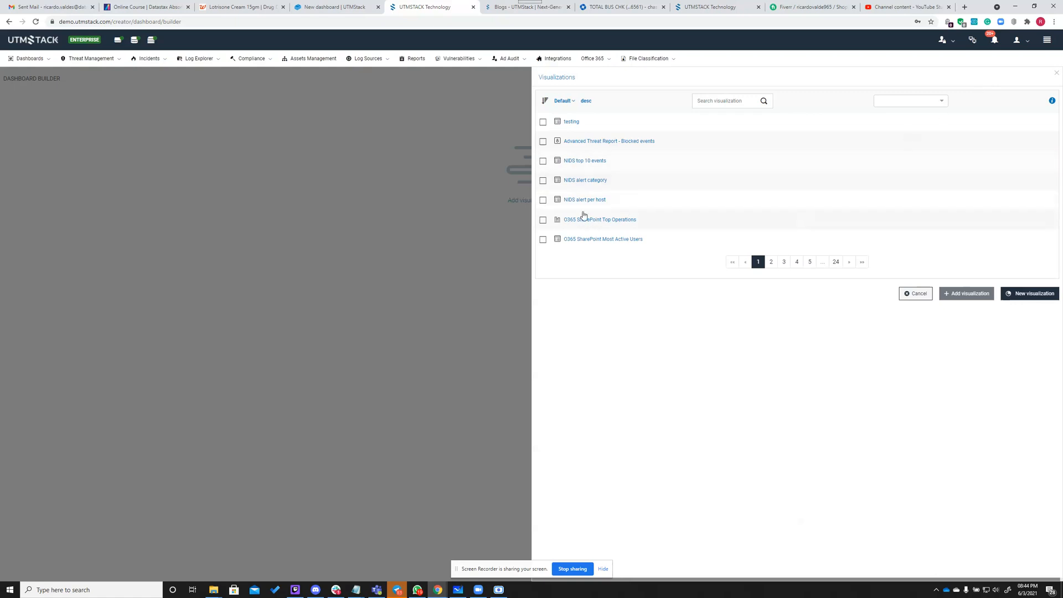
mouse_move(695, 218)
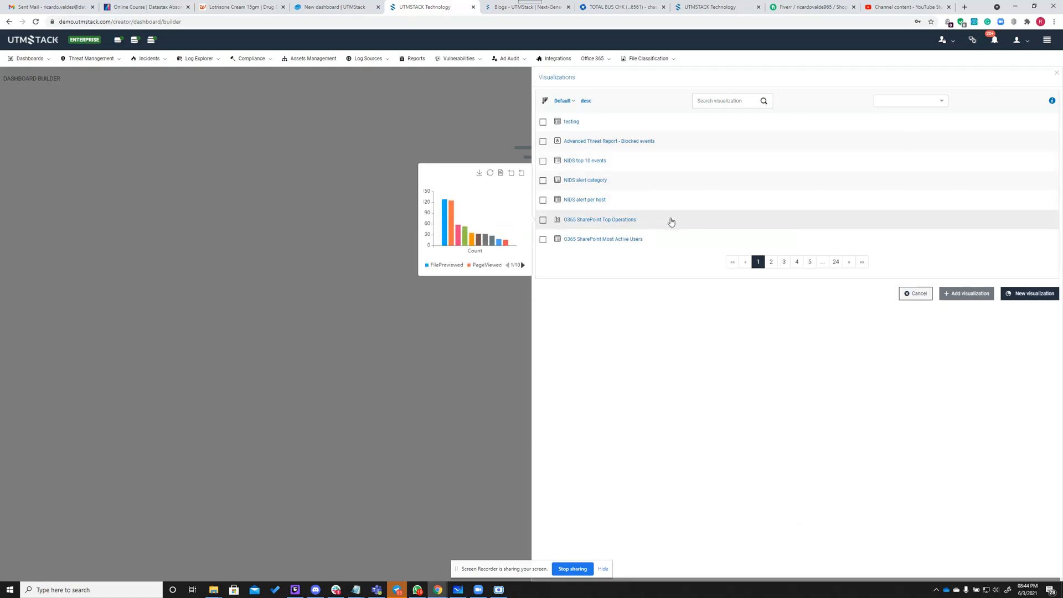
left_click(641, 222)
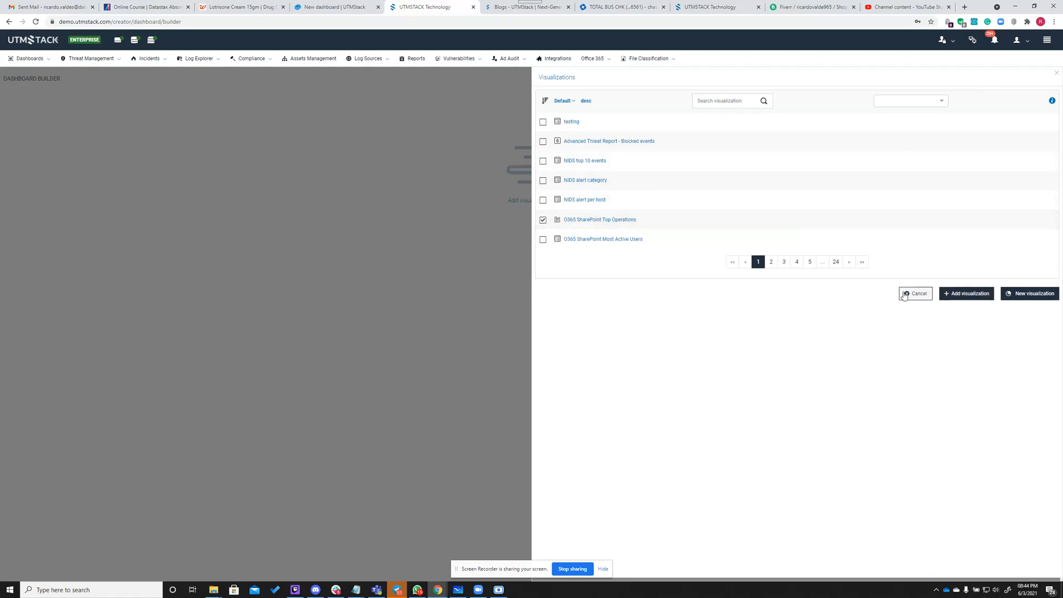
left_click(958, 294)
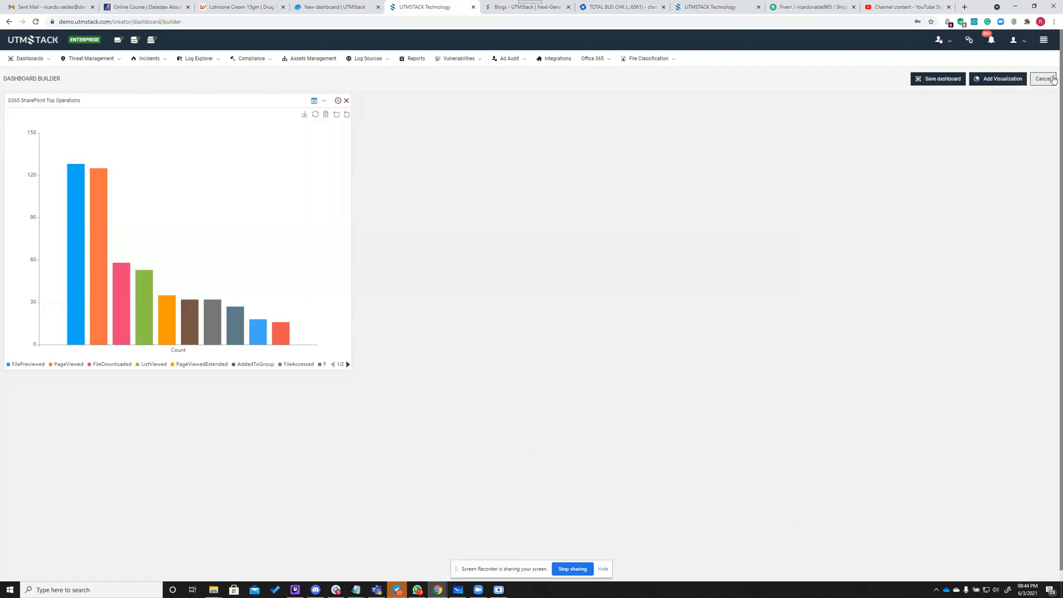
left_click(1052, 73)
left_click_drag(222, 109, 234, 106)
left_click_drag(348, 363, 386, 330)
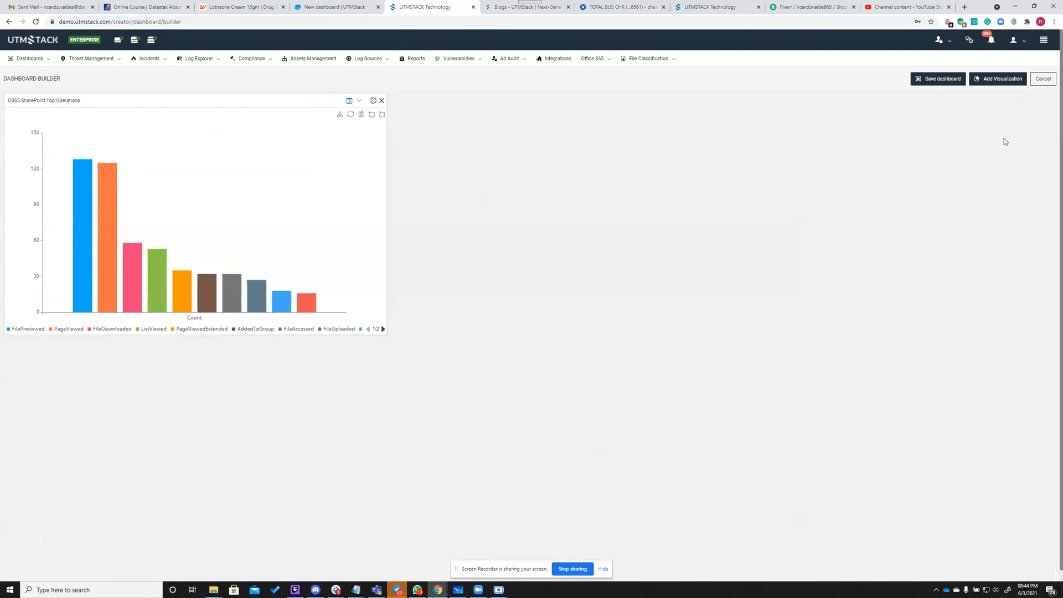
Step: Create a new Table visualization for the dashboard using EVENT as its source
left_click(977, 82)
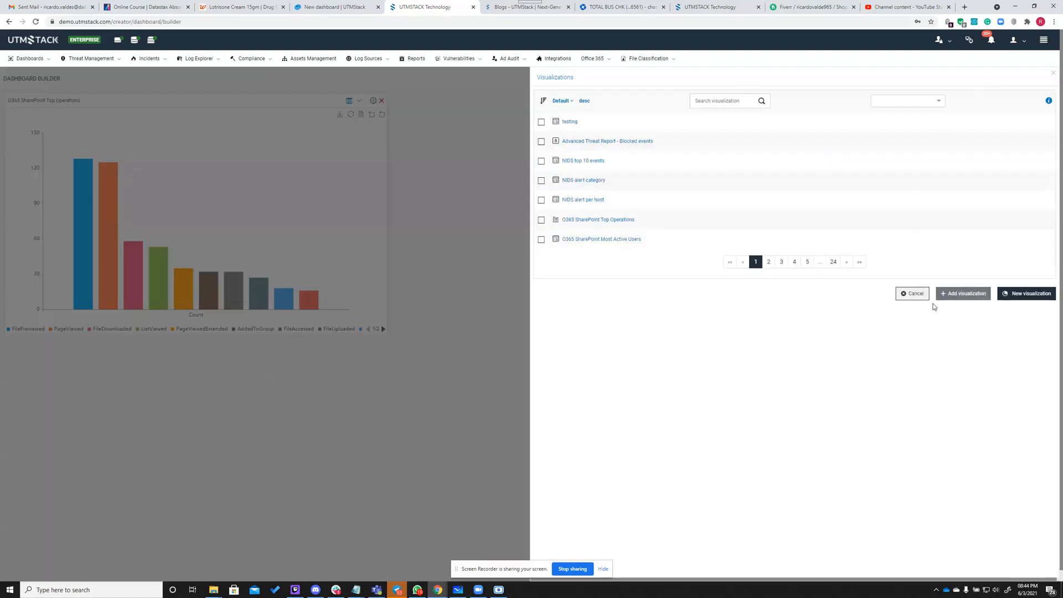
left_click(1028, 295)
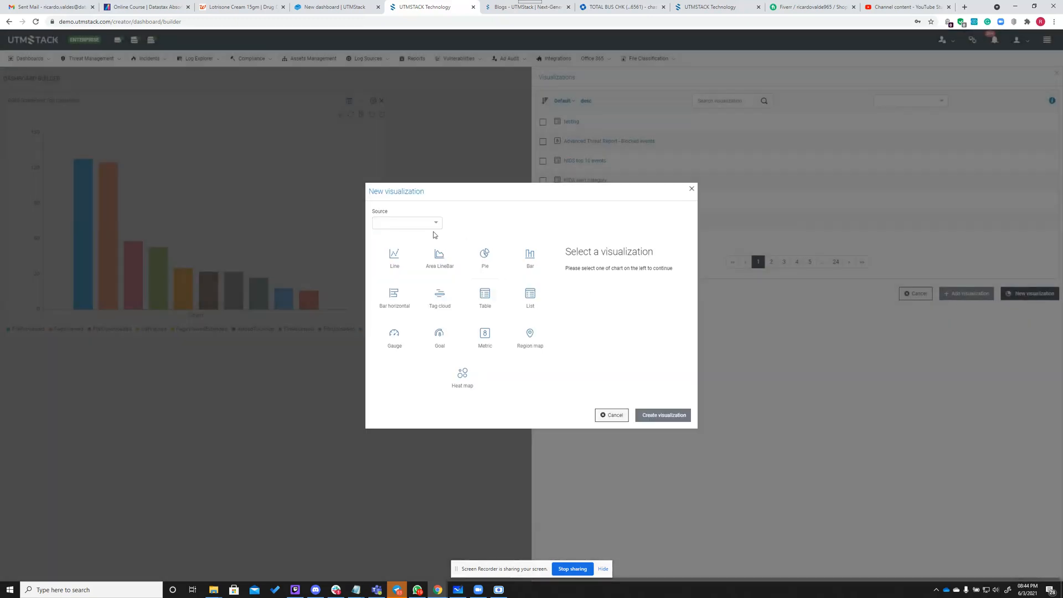
left_click(435, 225)
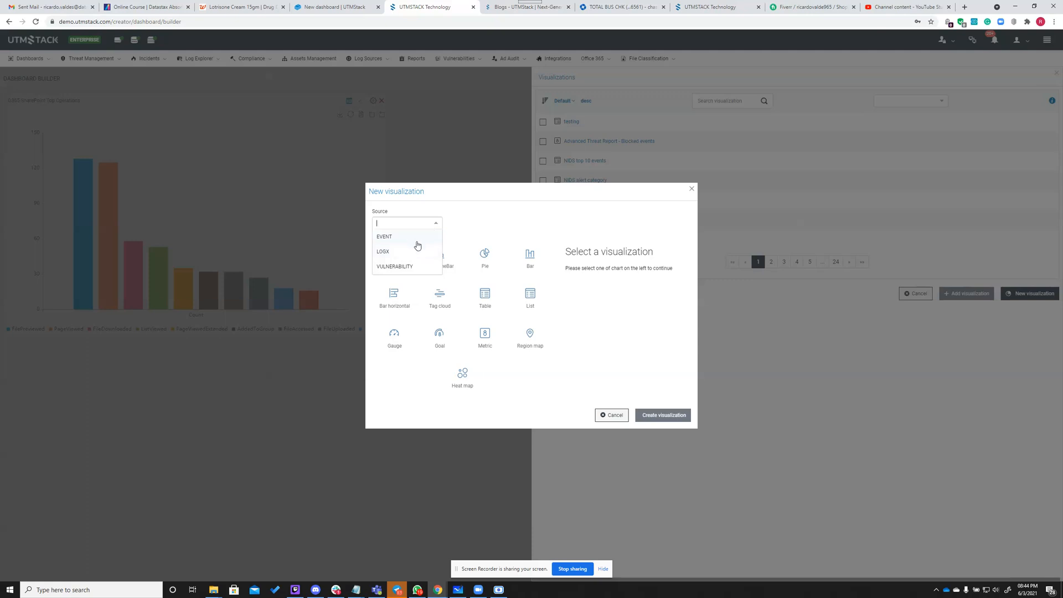
left_click(417, 245)
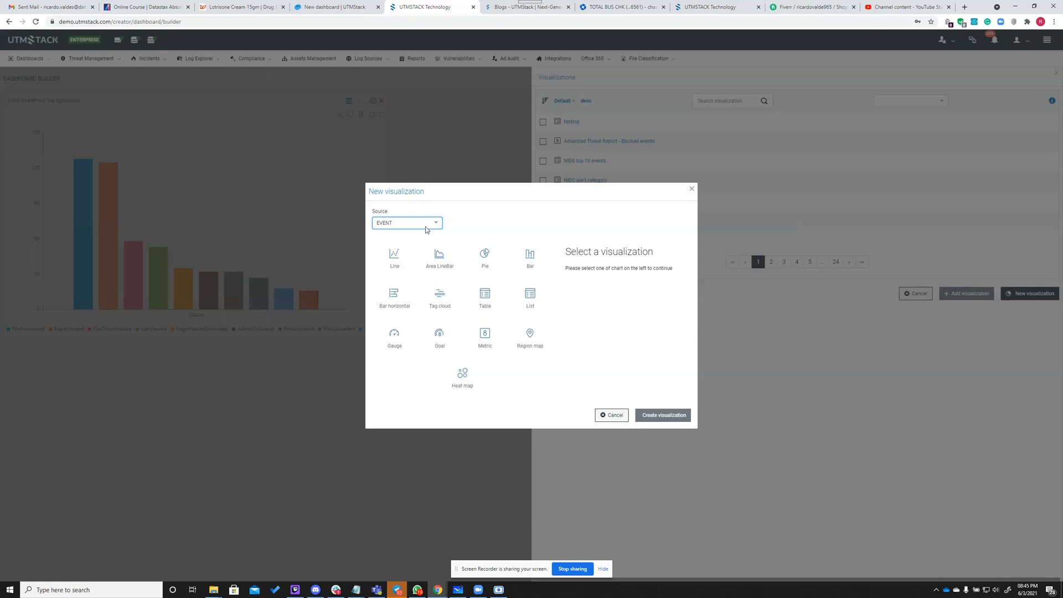
left_click(485, 298)
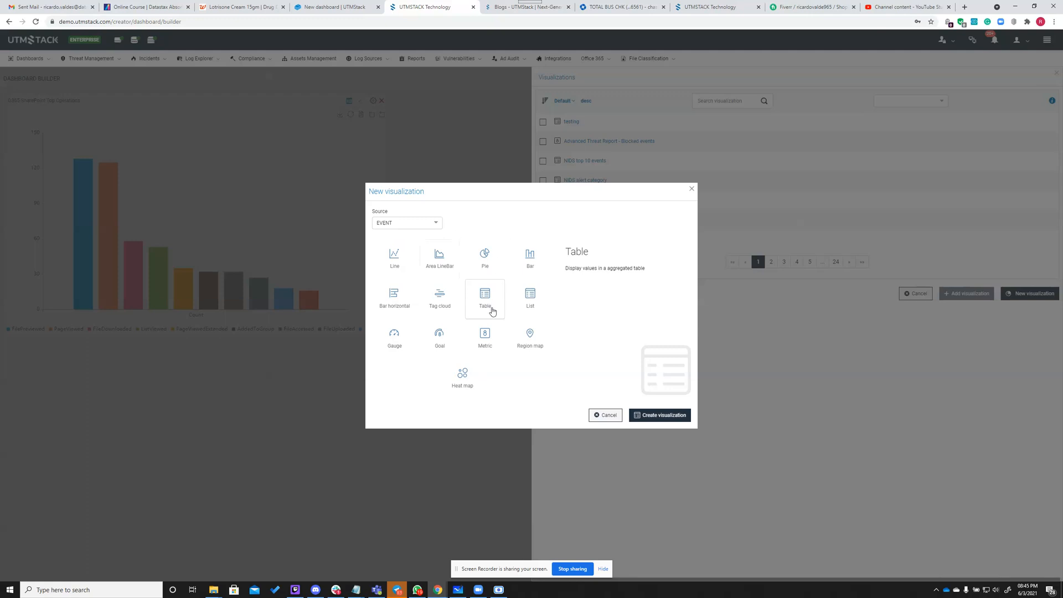
left_click(645, 419)
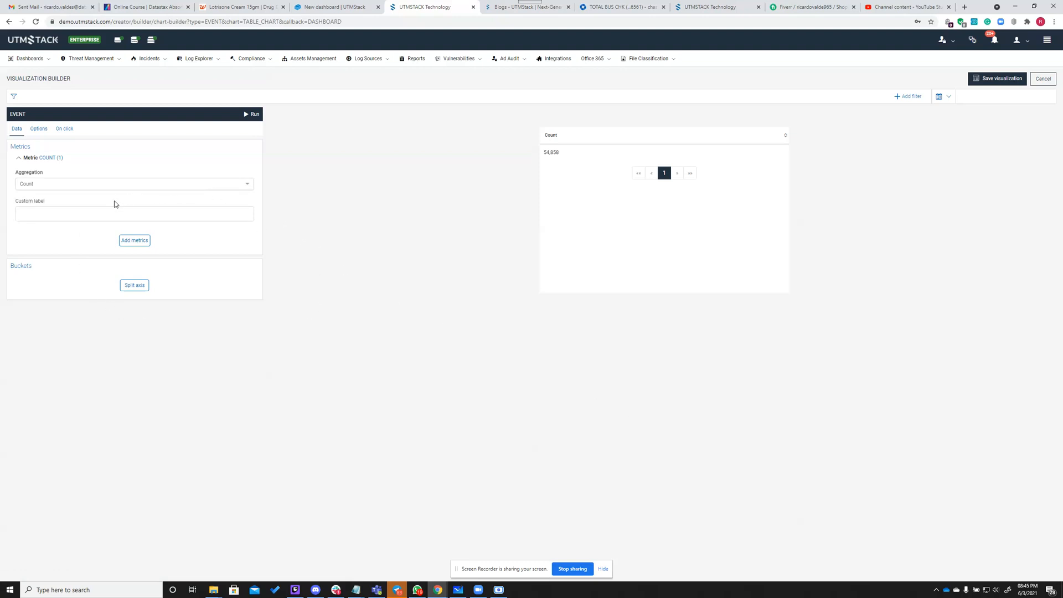
Step: Label the count metric "Test Table" and add a split axis bucket that aggregates by Terms on the alert.count field
left_click(100, 213)
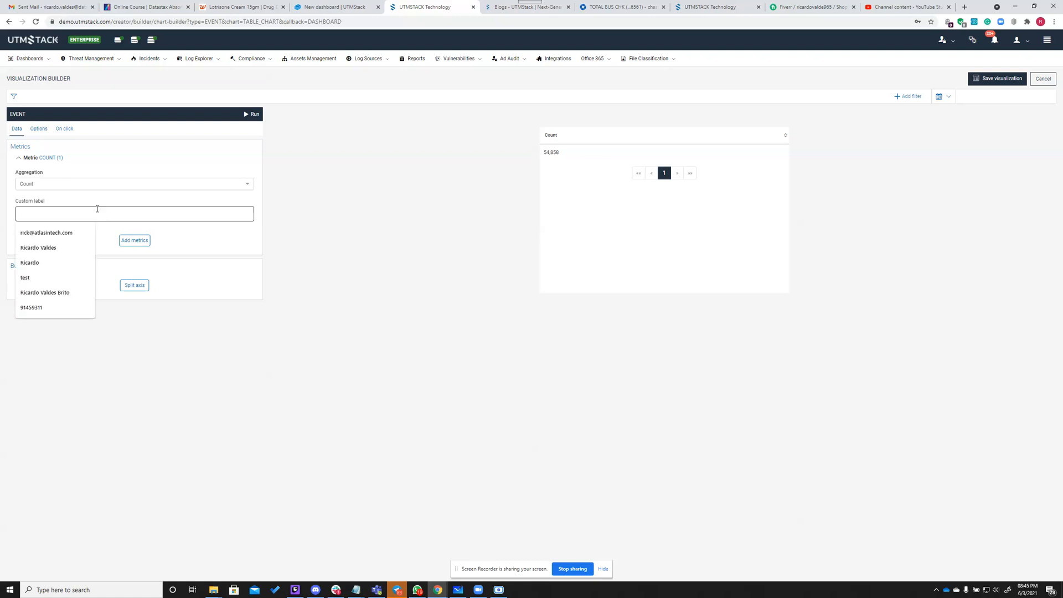
type("Test Table")
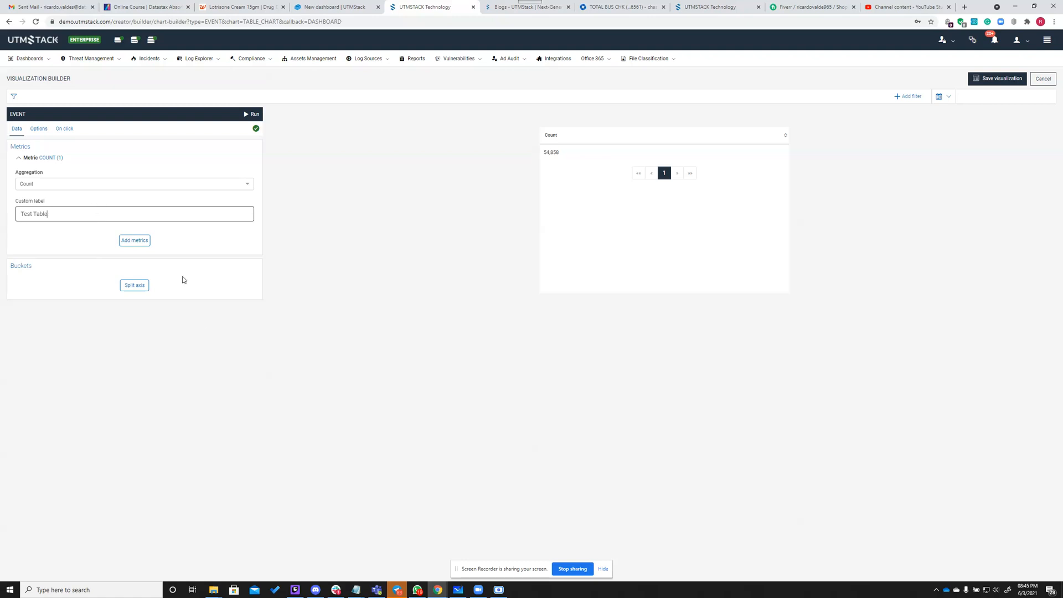
left_click(140, 286)
left_click(124, 304)
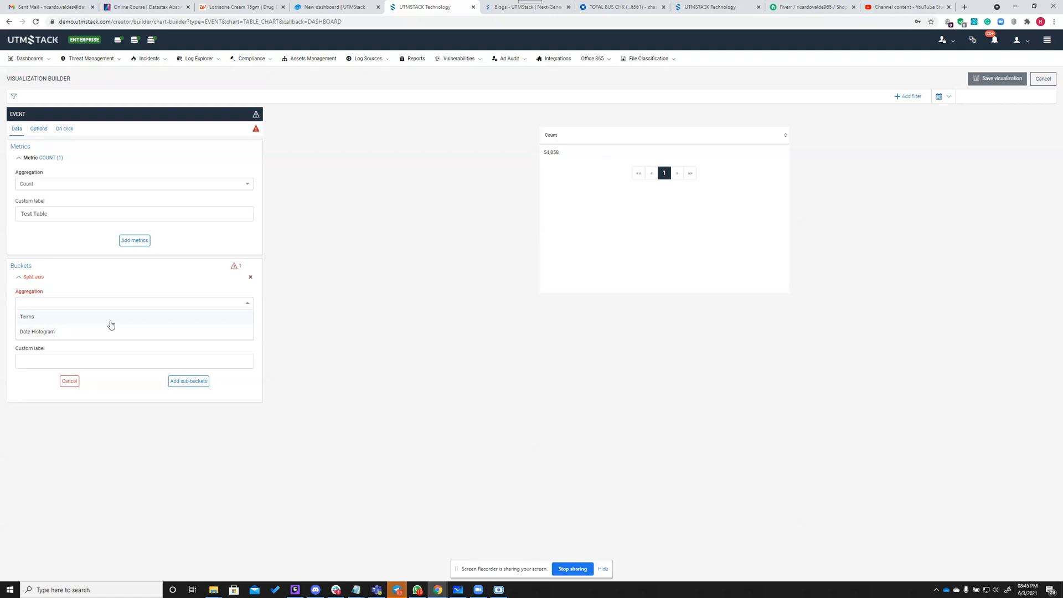
left_click(111, 322)
left_click(111, 334)
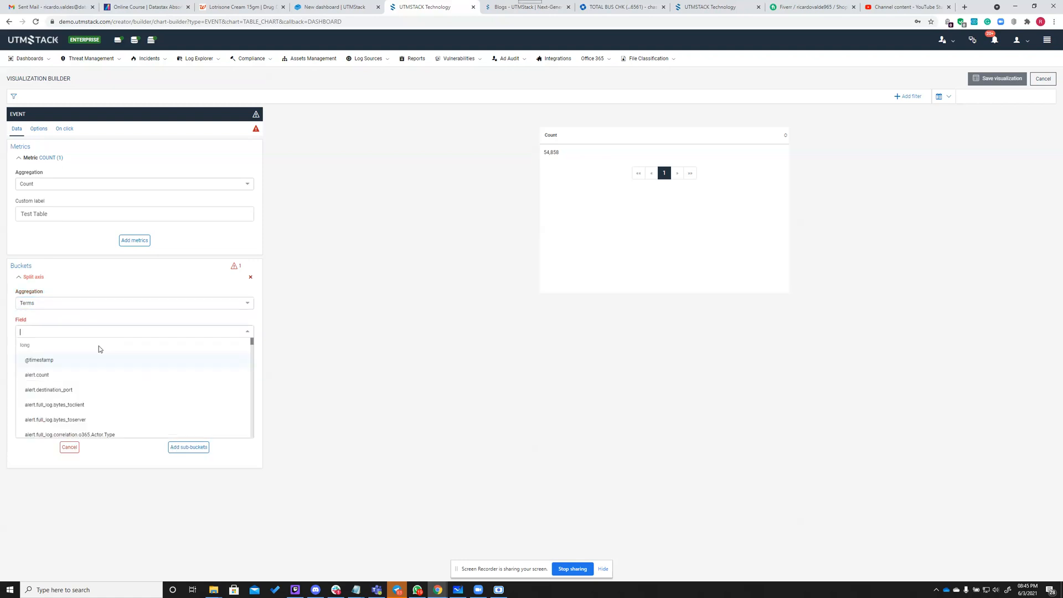
left_click(73, 376)
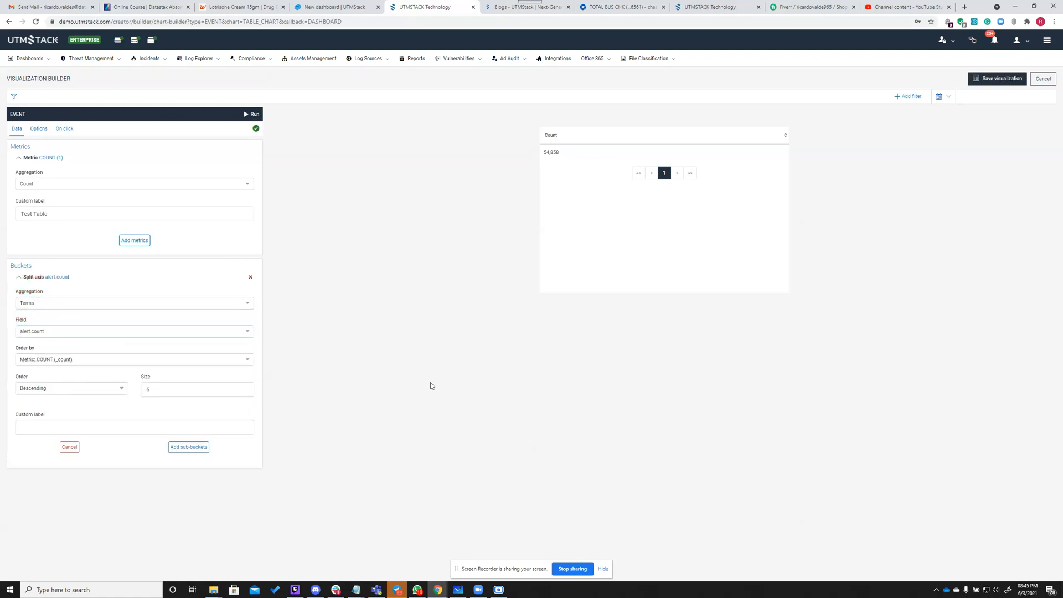
Step: Add a filter to the visualization with field alert.full_log.gid, operator "is" and value 1
left_click(904, 99)
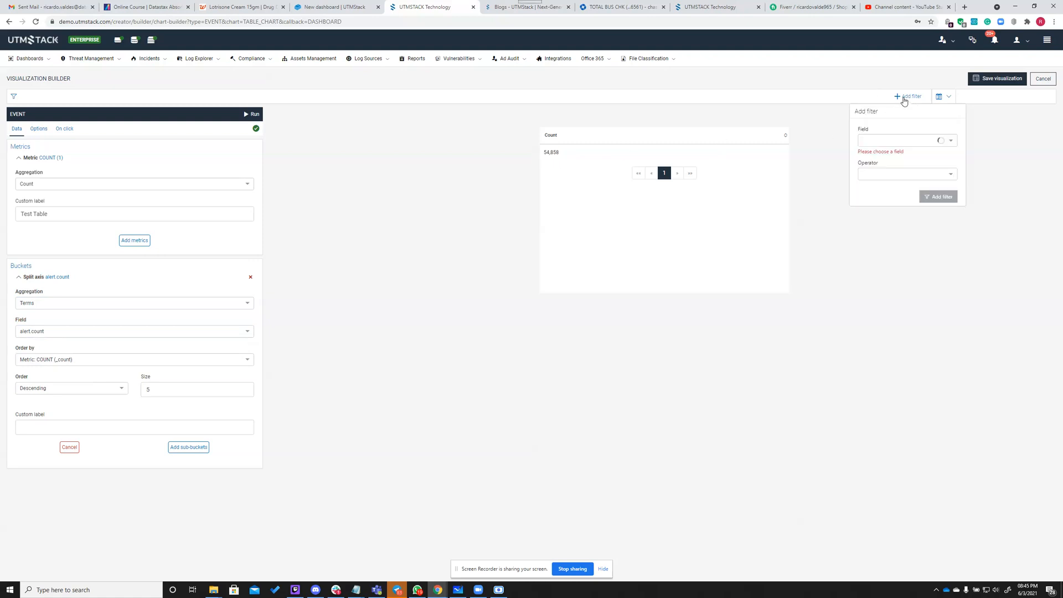
left_click(932, 142)
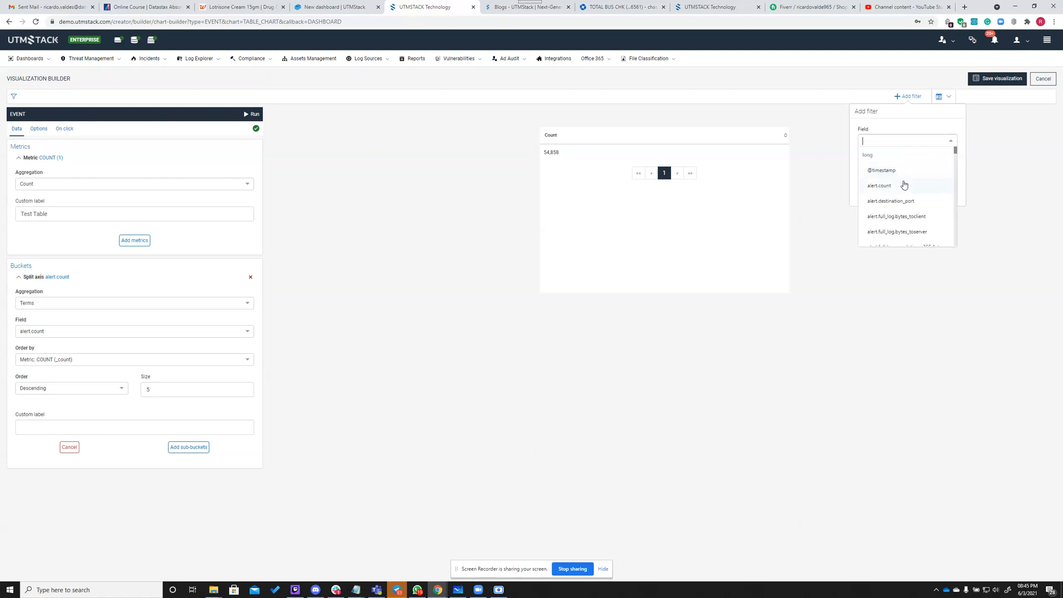
scroll(908, 190, "down", 2)
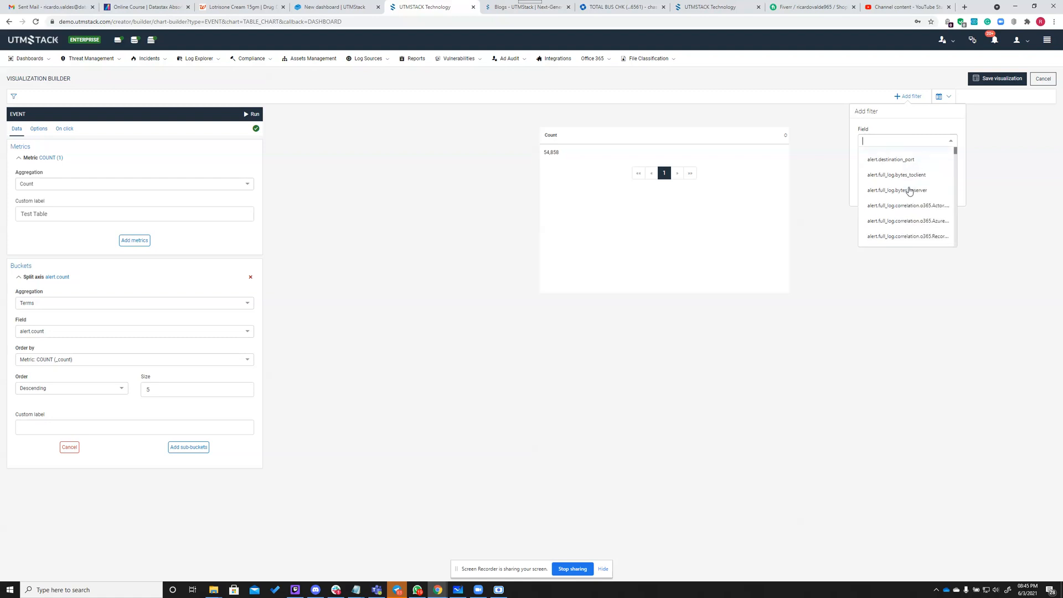
scroll(909, 190, "down", 2)
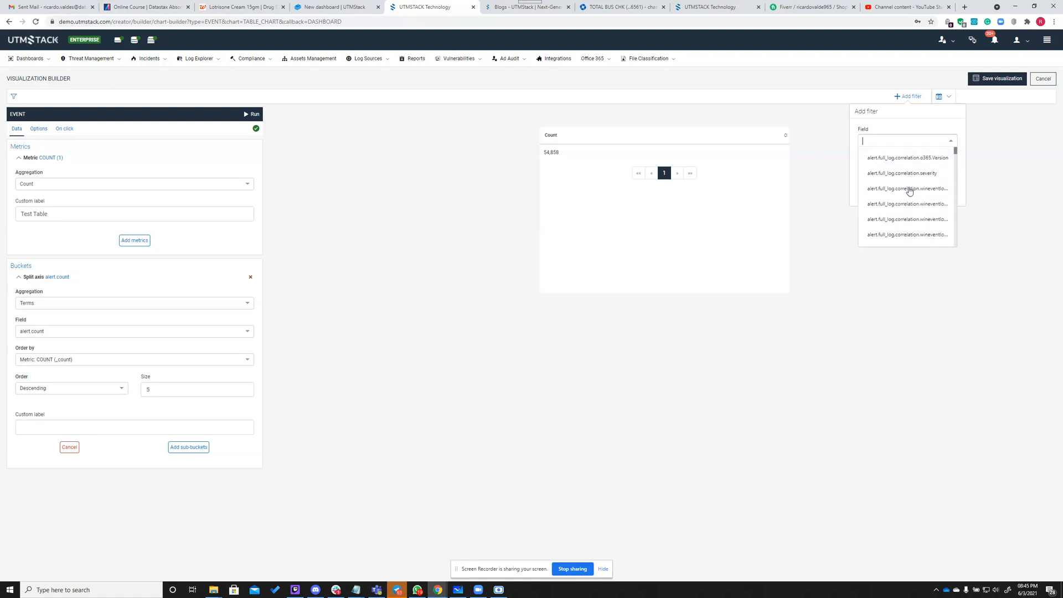
scroll(895, 214, "down", 2)
left_click(882, 225)
left_click(883, 192)
left_click(890, 189)
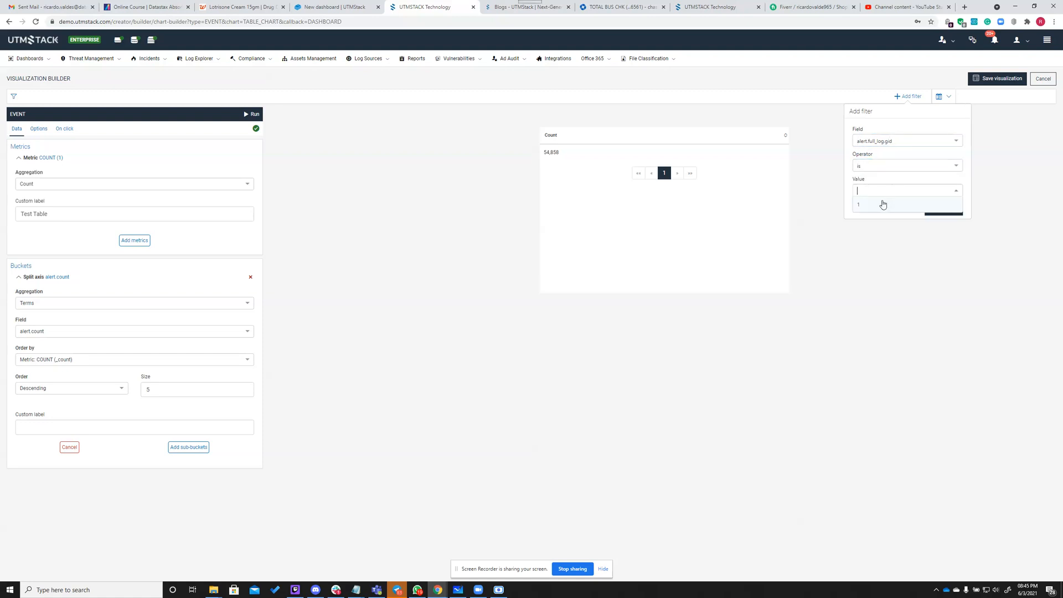
left_click(877, 179)
left_click(876, 191)
left_click(872, 205)
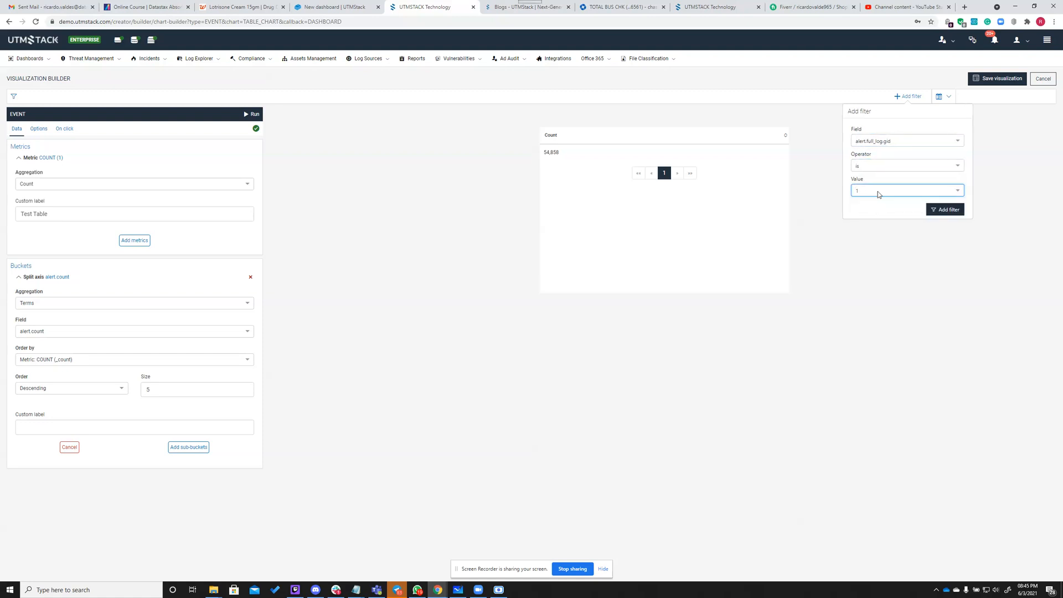
left_click(941, 210)
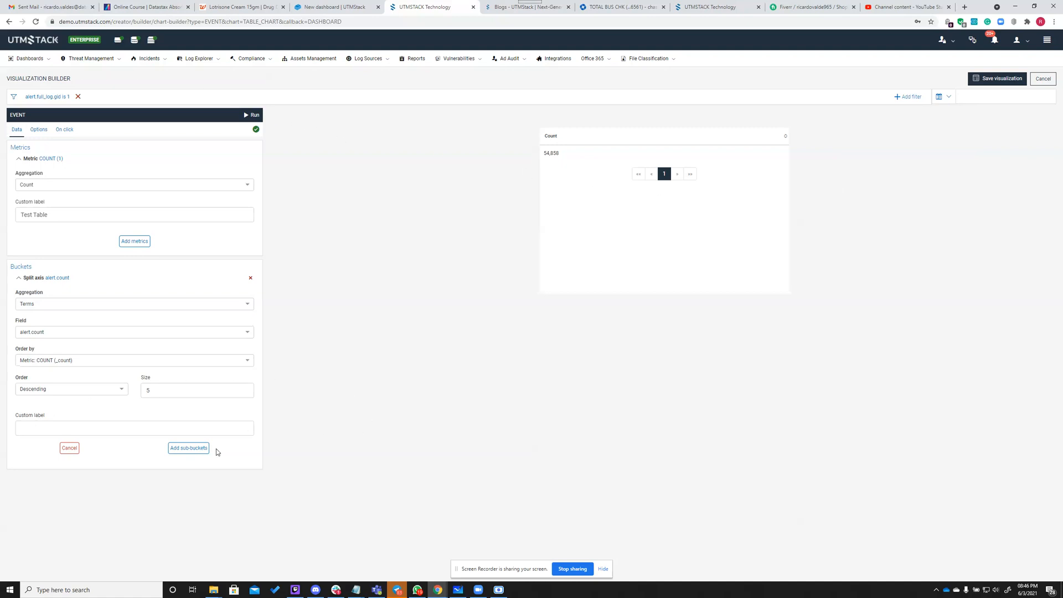
Step: Set the alert.count bucket's custom label to "Alert count" and run the visualization to refresh the table
left_click(256, 115)
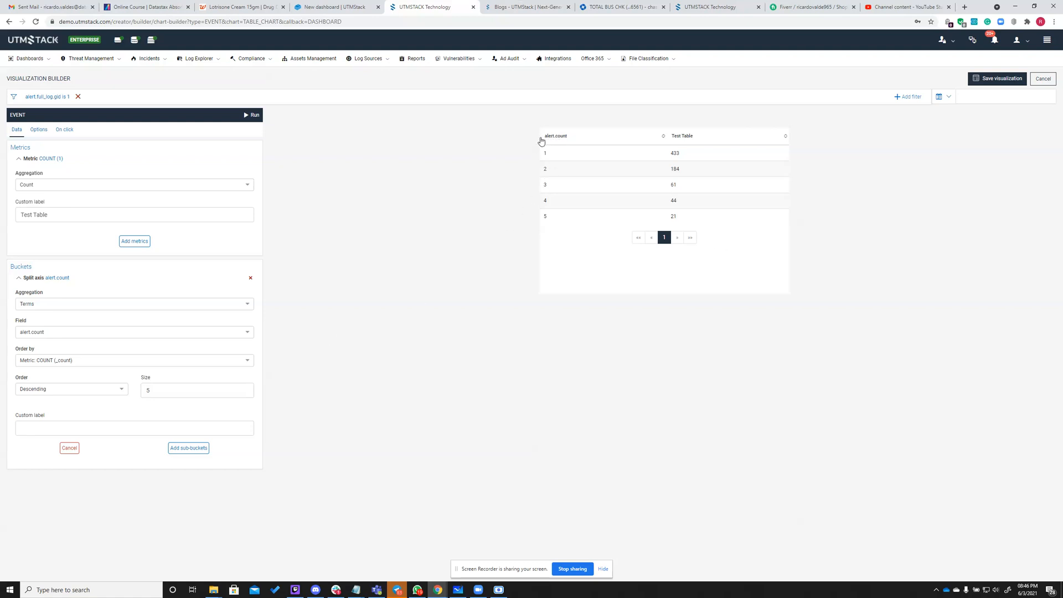
left_click(87, 426)
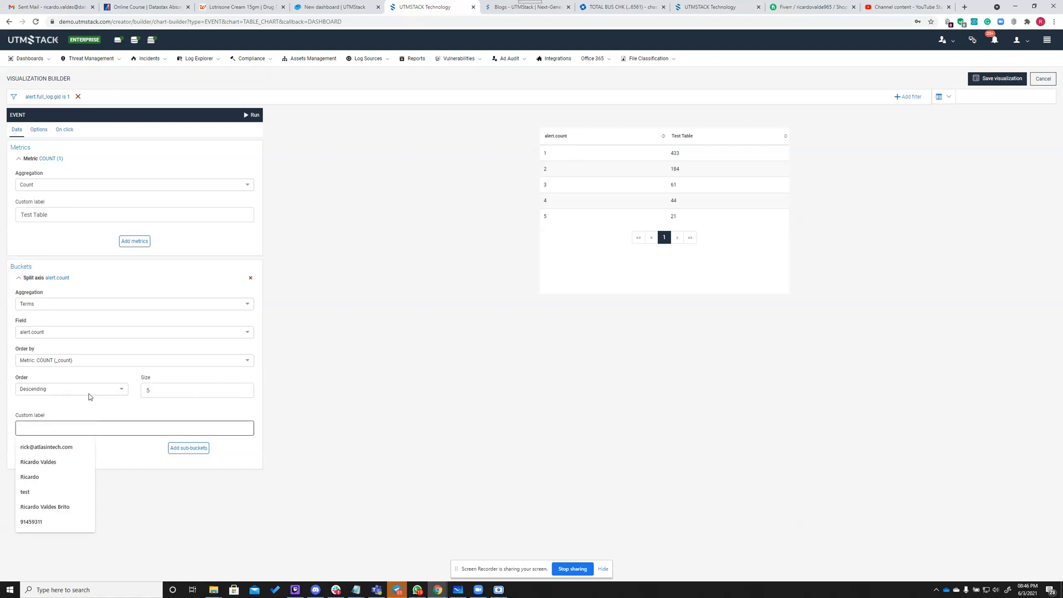
type("Alert count")
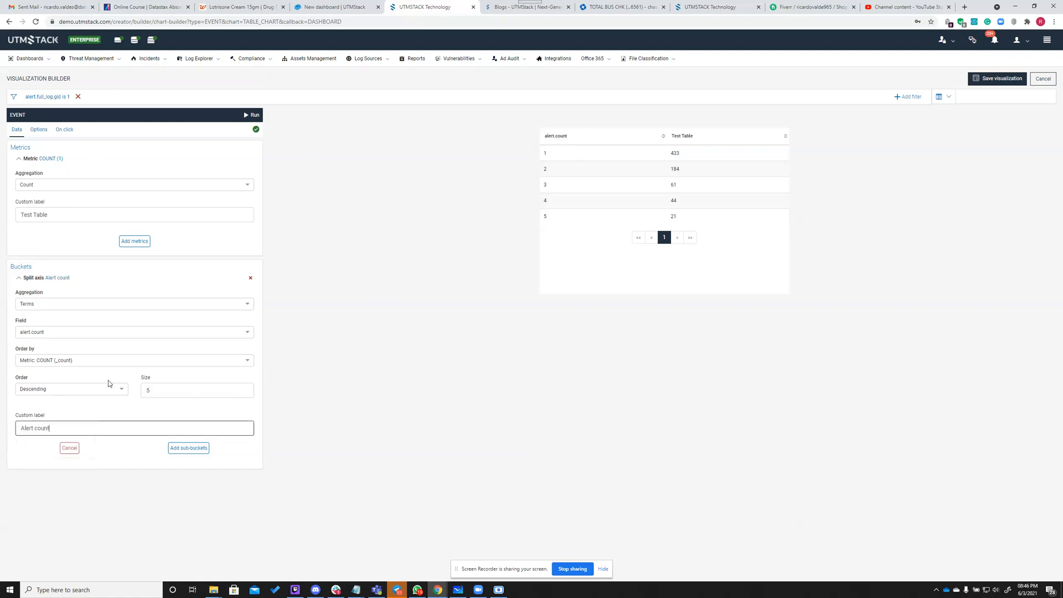
left_click(253, 115)
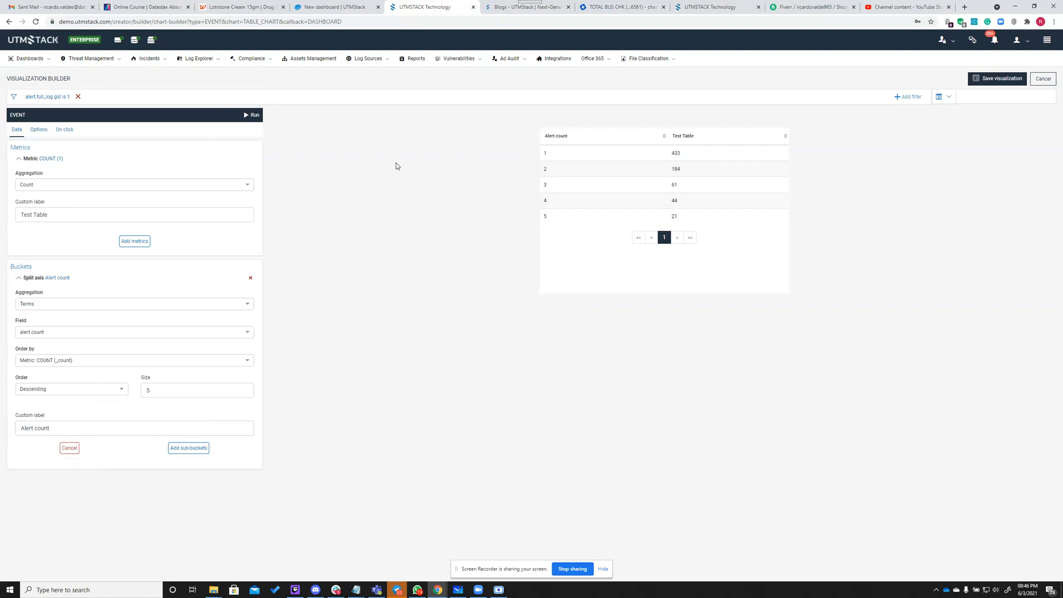
Step: Toggle the table's CSV export option and review its click action settings
left_click(40, 133)
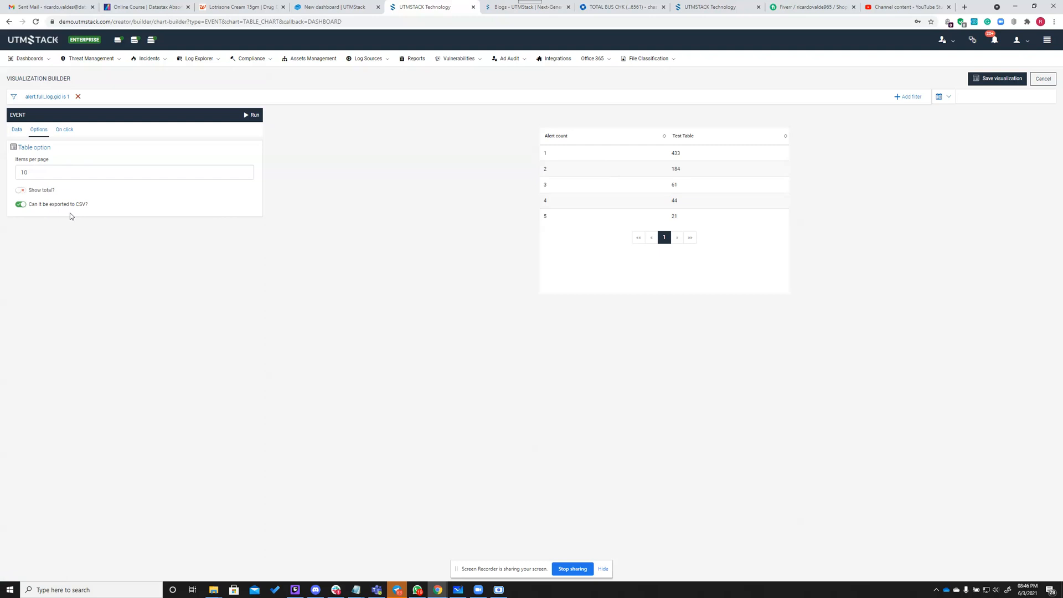
left_click(20, 204)
left_click(65, 130)
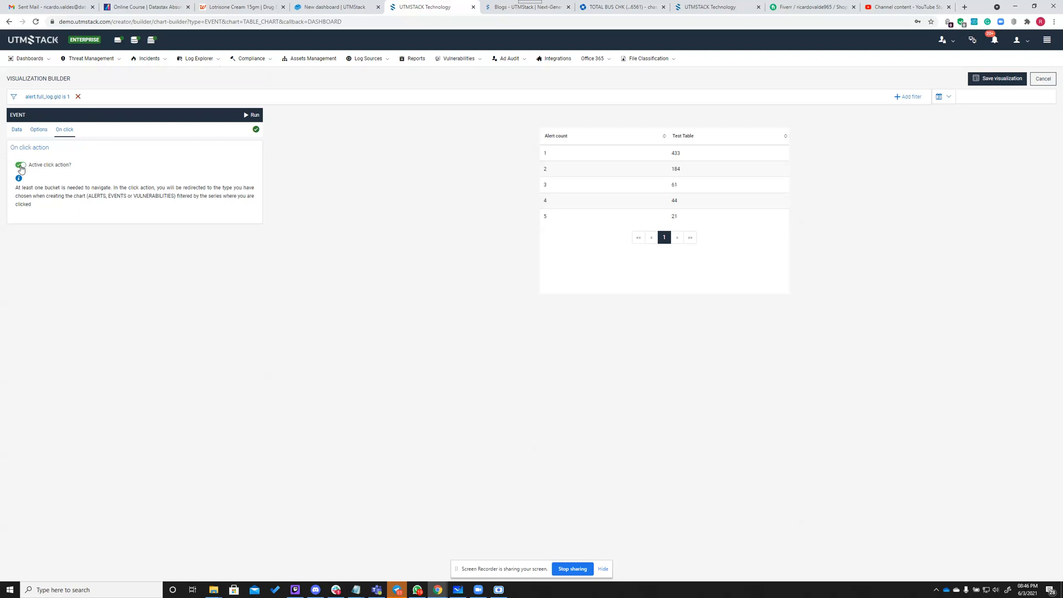
left_click(17, 129)
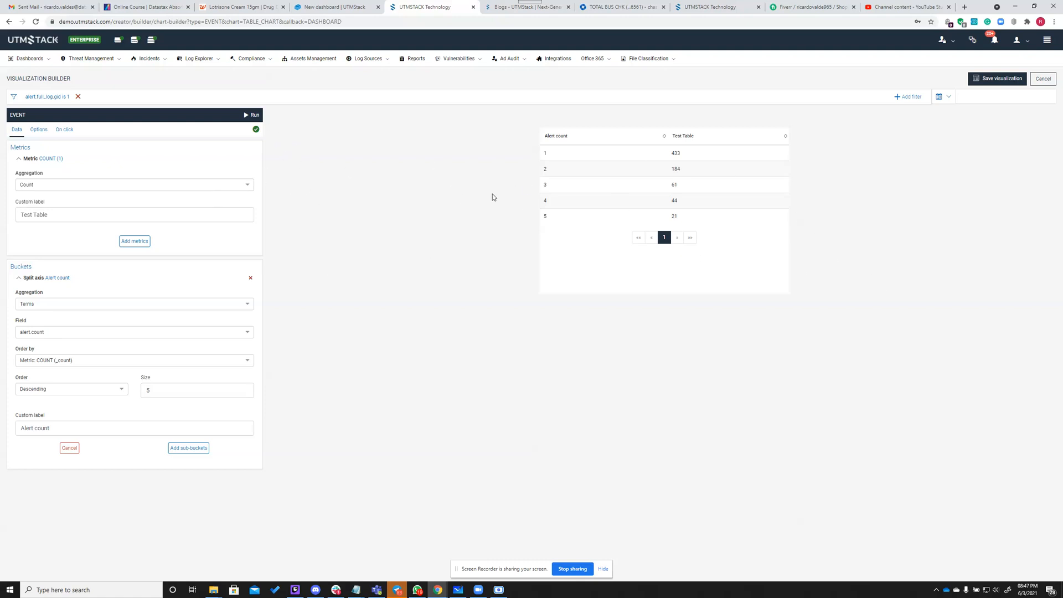
left_click(904, 103)
left_click(441, 206)
Step: Save the visualization under the name "Test visualization"
left_click(1002, 81)
left_click(508, 283)
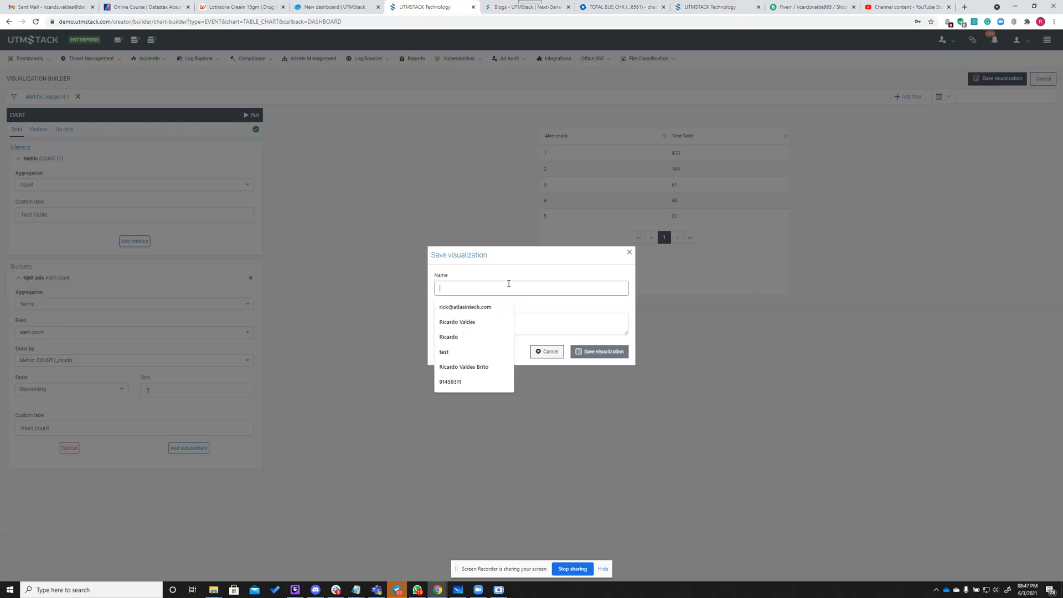
type("Test visualization")
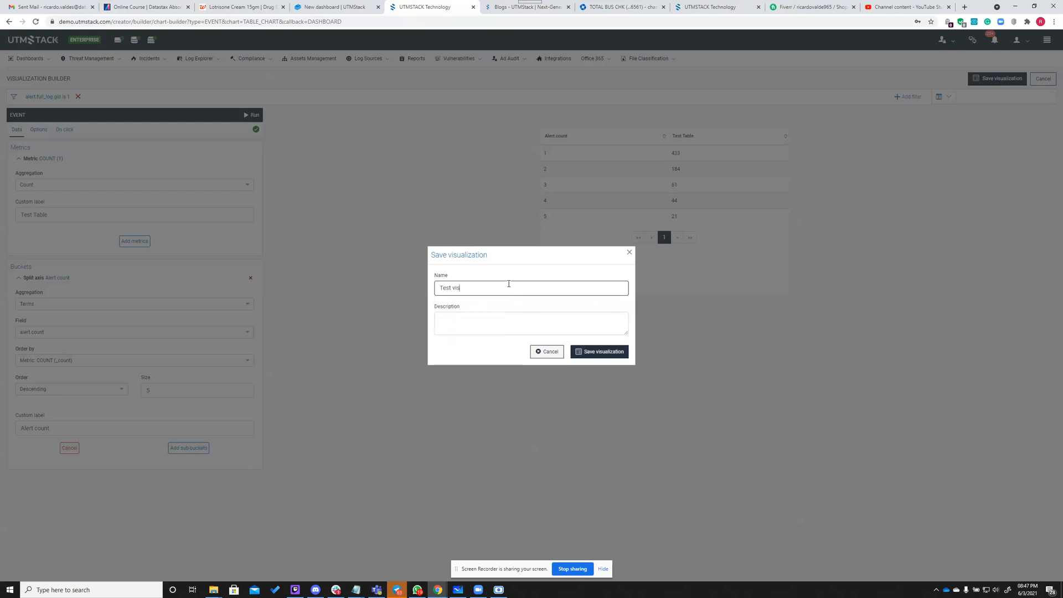
left_click(579, 352)
Step: Shrink the Test visualization widget and place it directly beside the O365 SharePoint Top Operations chart, aligned with its upper edge
left_click_drag(737, 369, 668, 267)
left_click_drag(570, 103, 605, 243)
left_click_drag(740, 442, 708, 409)
left_click_drag(601, 244, 570, 107)
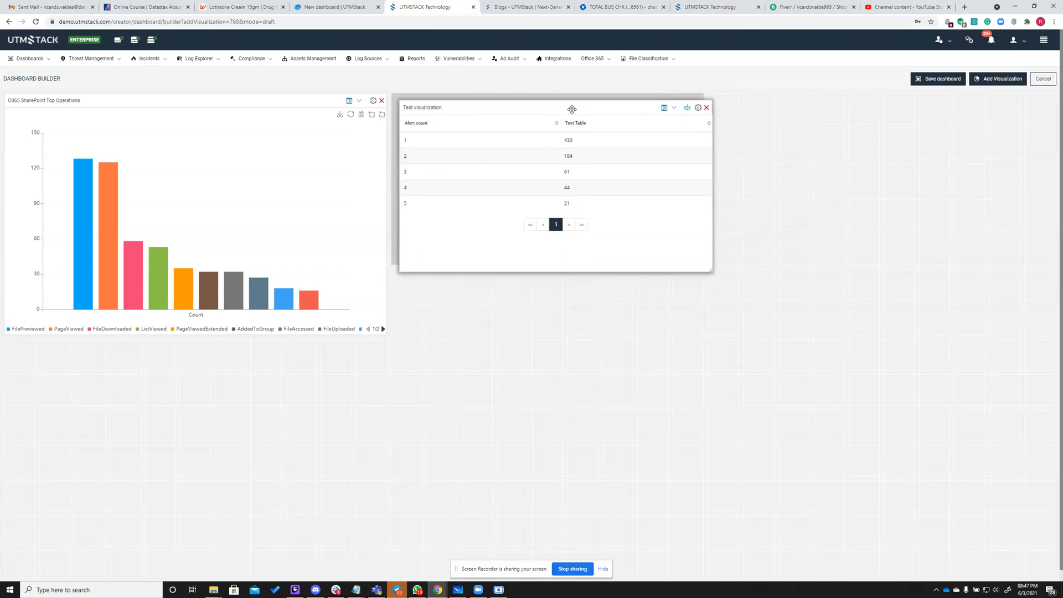
Step: Start saving the dashboard, naming it "test Dashboard" with the description "sdfgdfgfhfdhfdh"
left_click(939, 80)
left_click(513, 274)
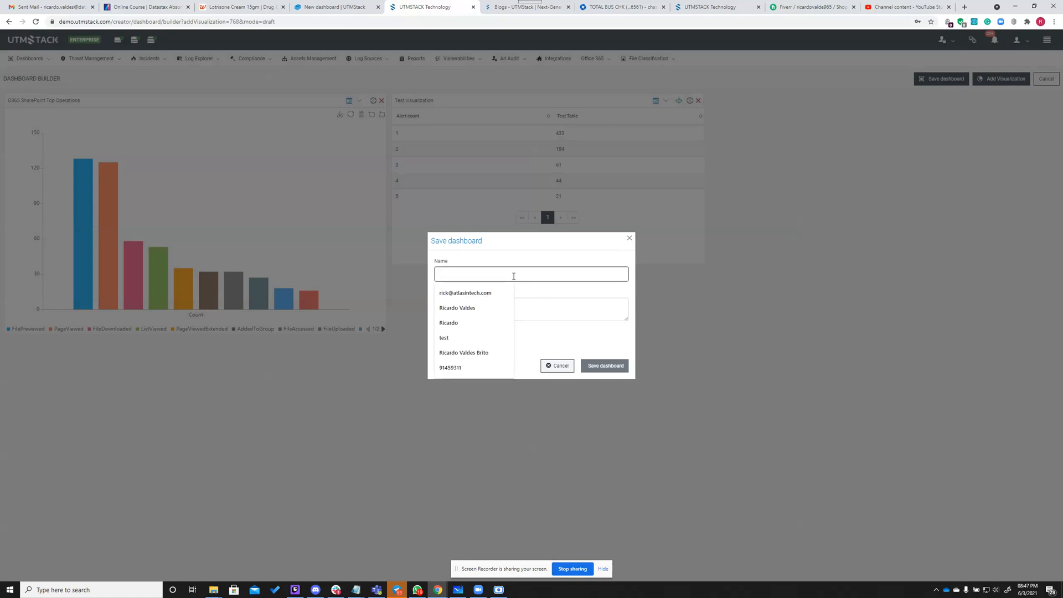
left_click(476, 338)
left_click(483, 277)
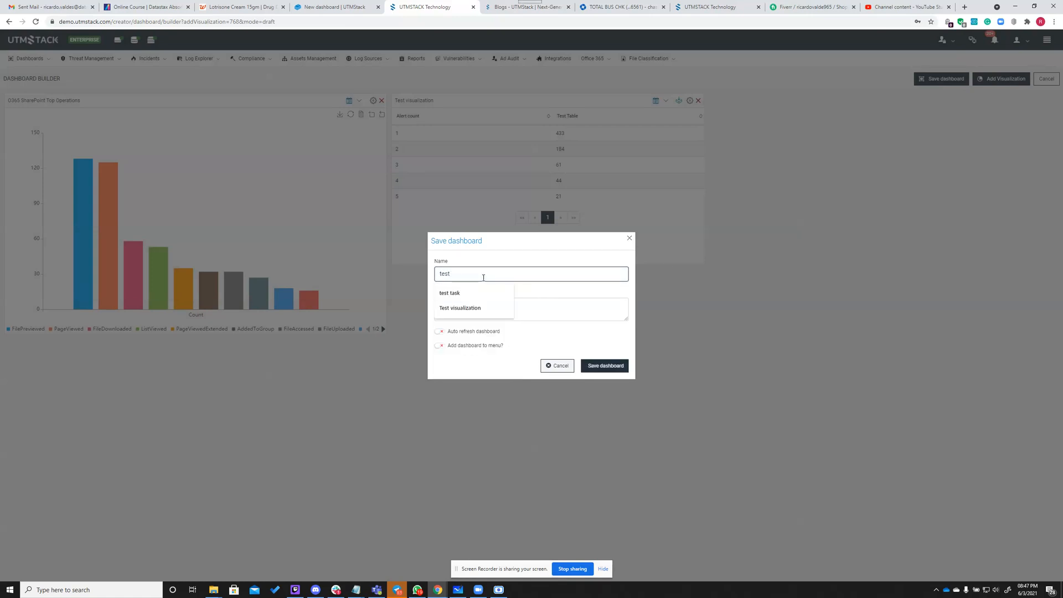
type("Dashboard")
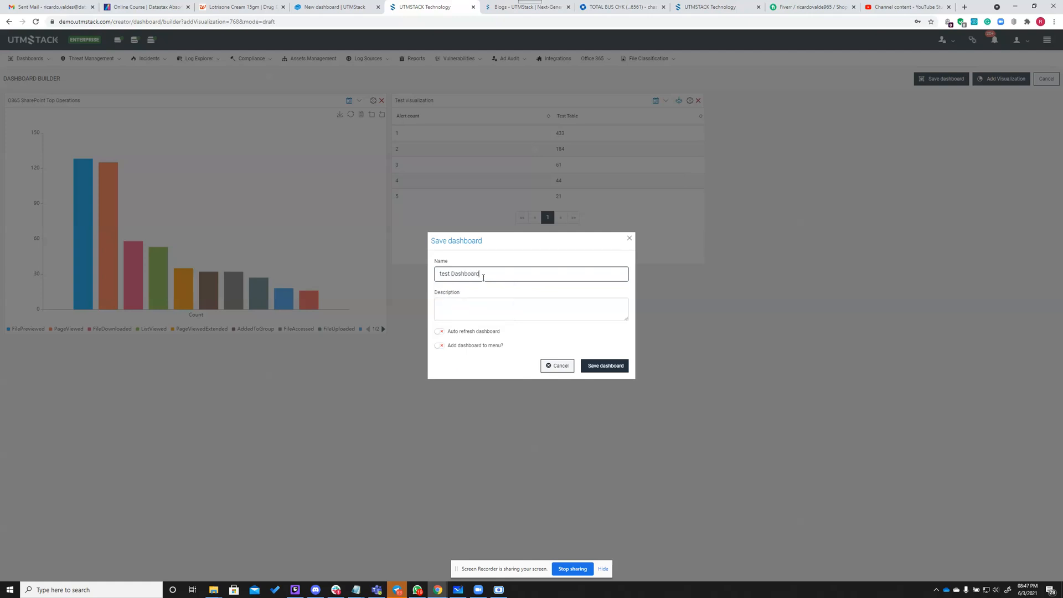
left_click(484, 306)
type("sdfgdfgf")
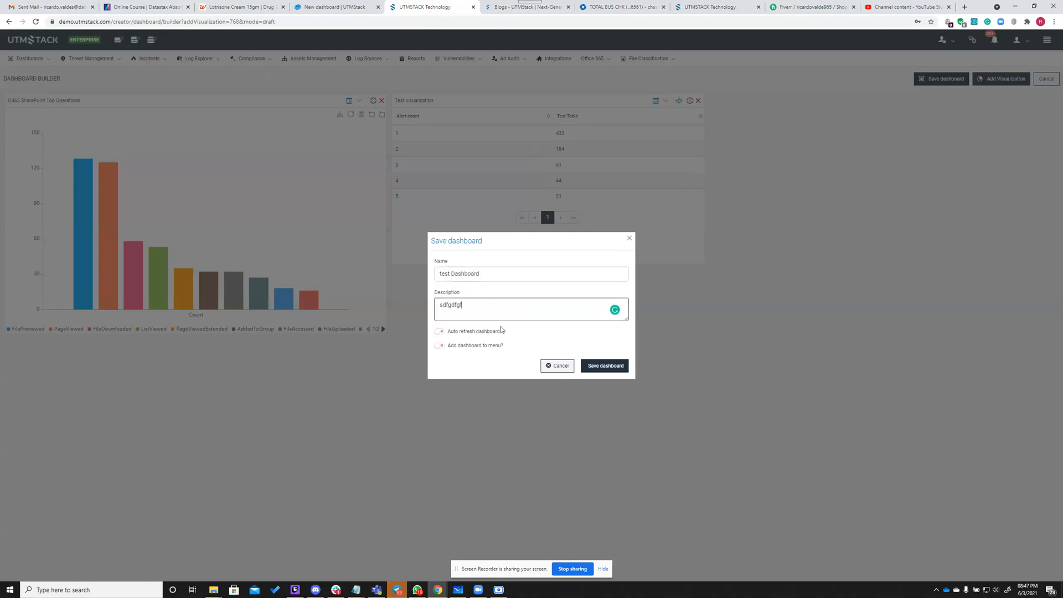
type("hfdhfdh")
Step: Enable automatic refresh for the dashboard with a refresh time of 1 minute
left_click(440, 331)
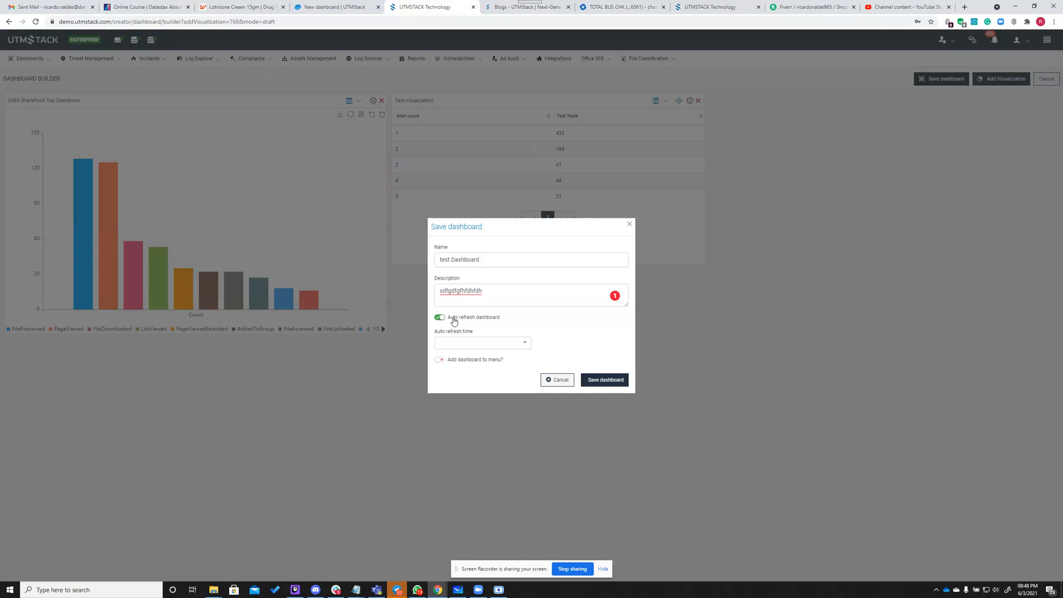
left_click(467, 342)
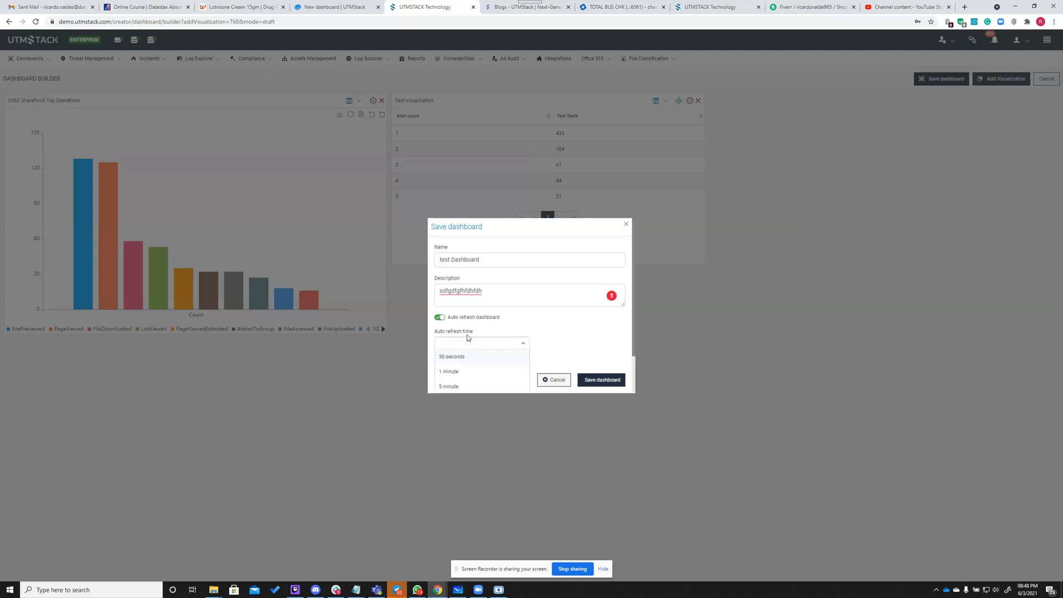
left_click(467, 374)
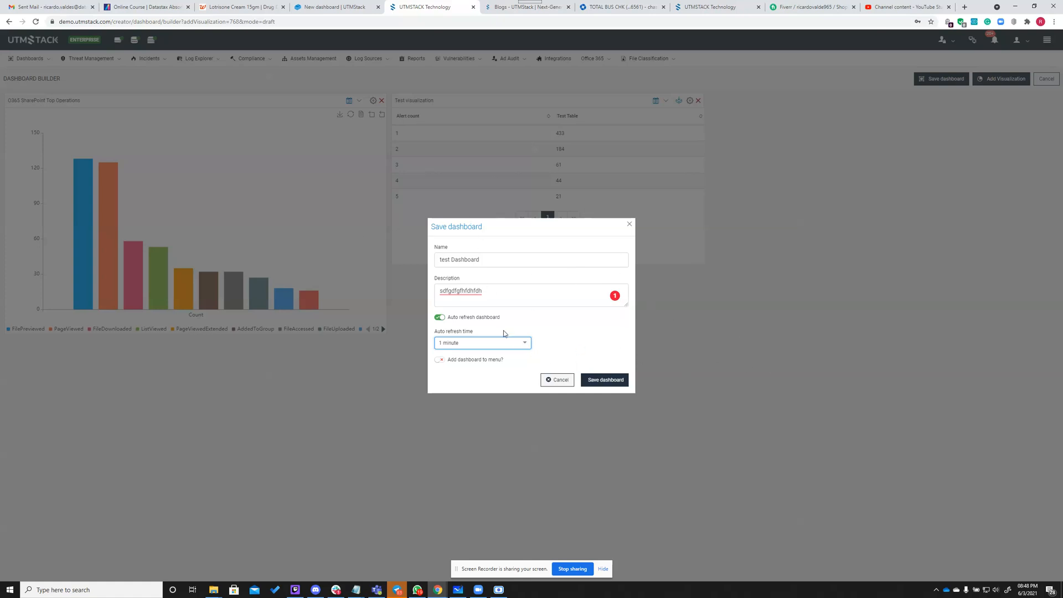
Step: Enable adding the dashboard to the menu and review the available parent menus and its menu name
left_click(441, 363)
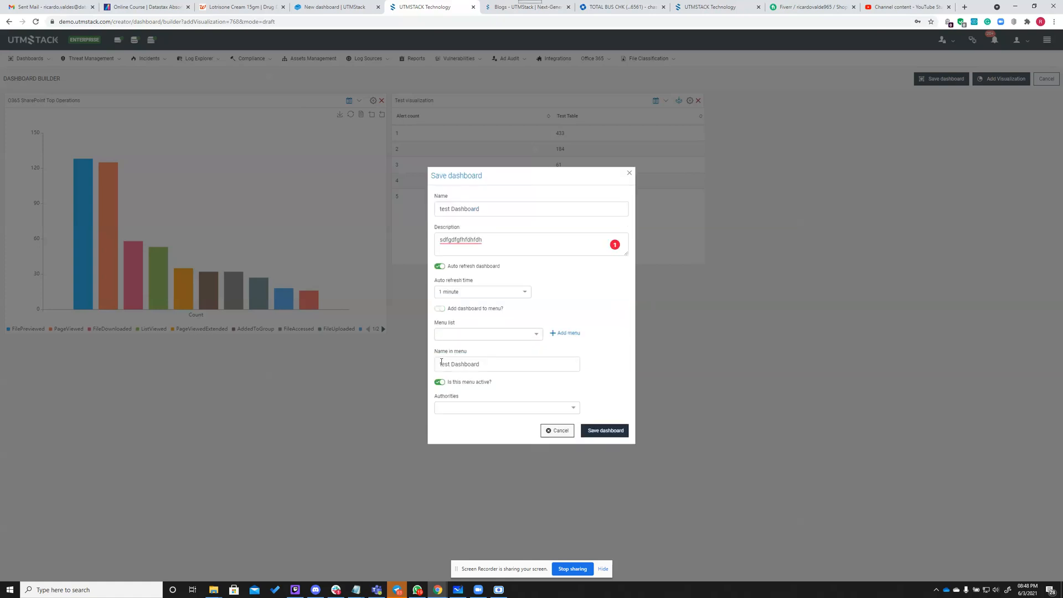
left_click(475, 338)
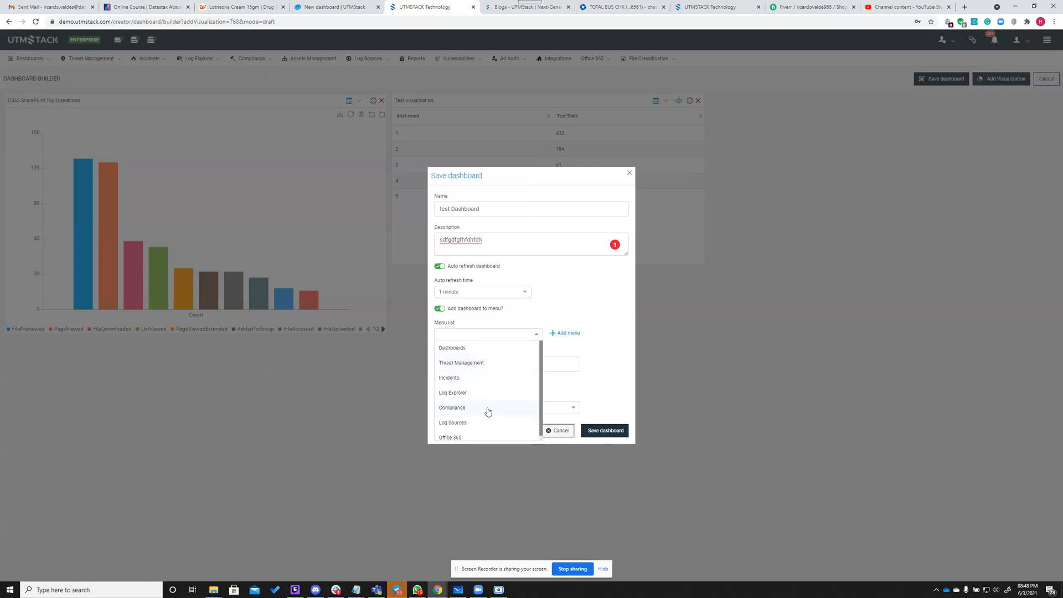
left_click(599, 349)
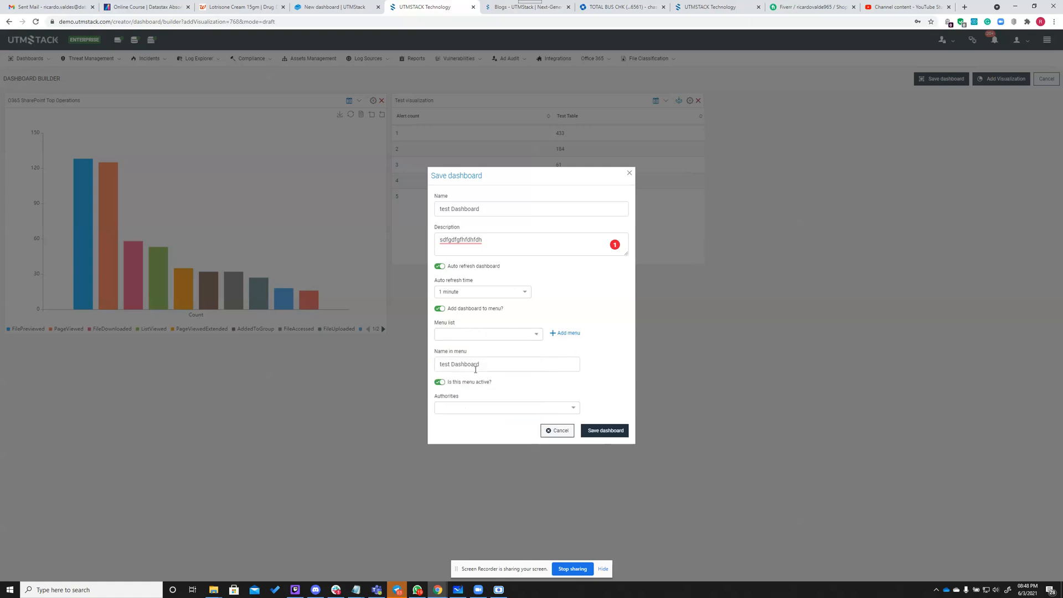
left_click(485, 335)
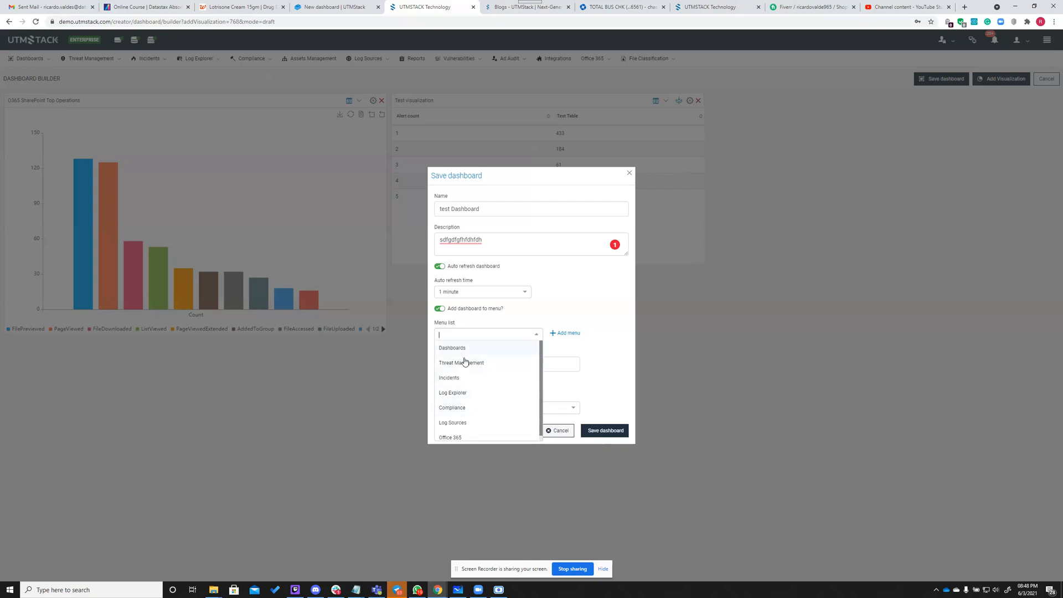
left_click(611, 366)
left_click_drag(499, 365, 437, 360)
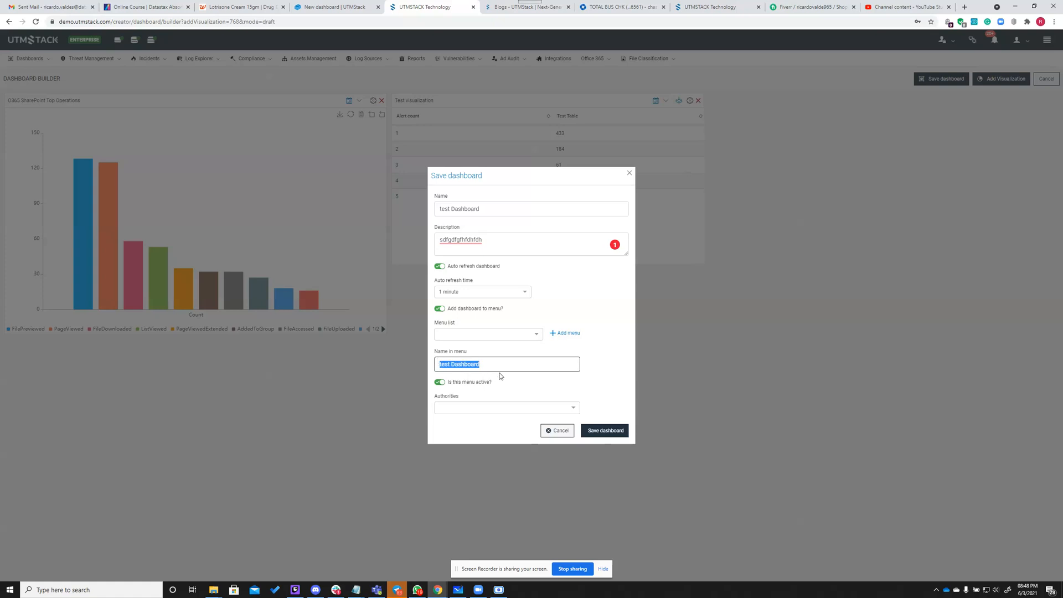
Step: Grant the menu entry the ROLE_ADMIN and ROLE_USER authorities and assign it to the Dashboards menu
left_click(468, 409)
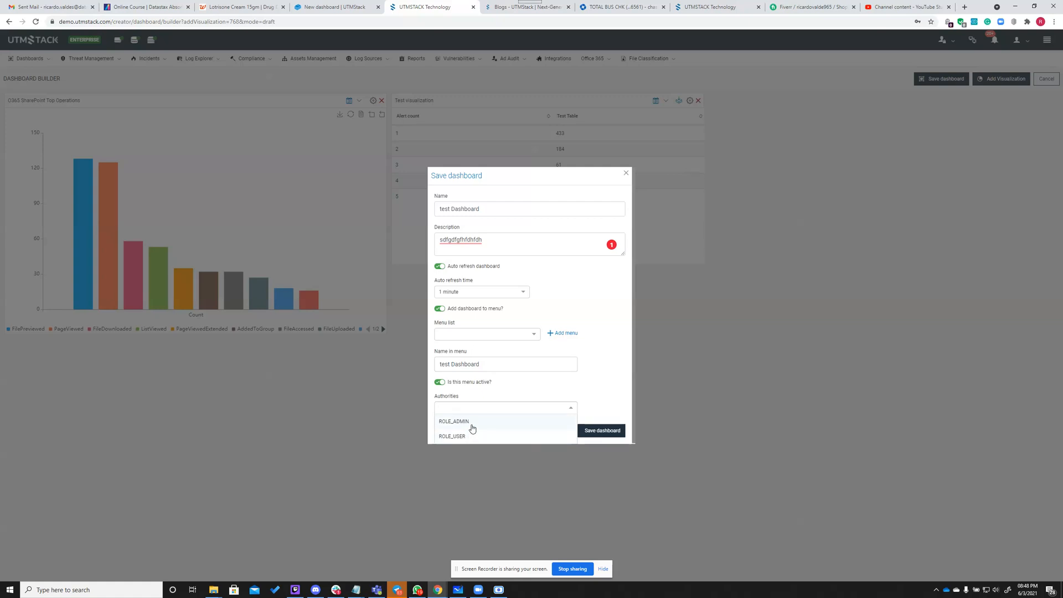
left_click(471, 423)
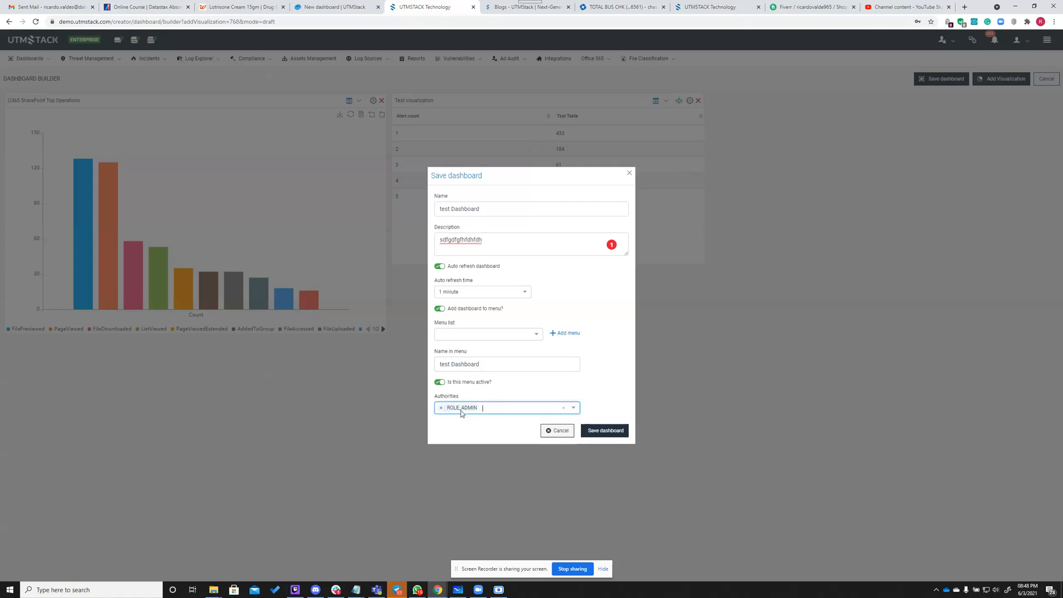
left_click(492, 411)
left_click(482, 435)
left_click(479, 337)
left_click(481, 350)
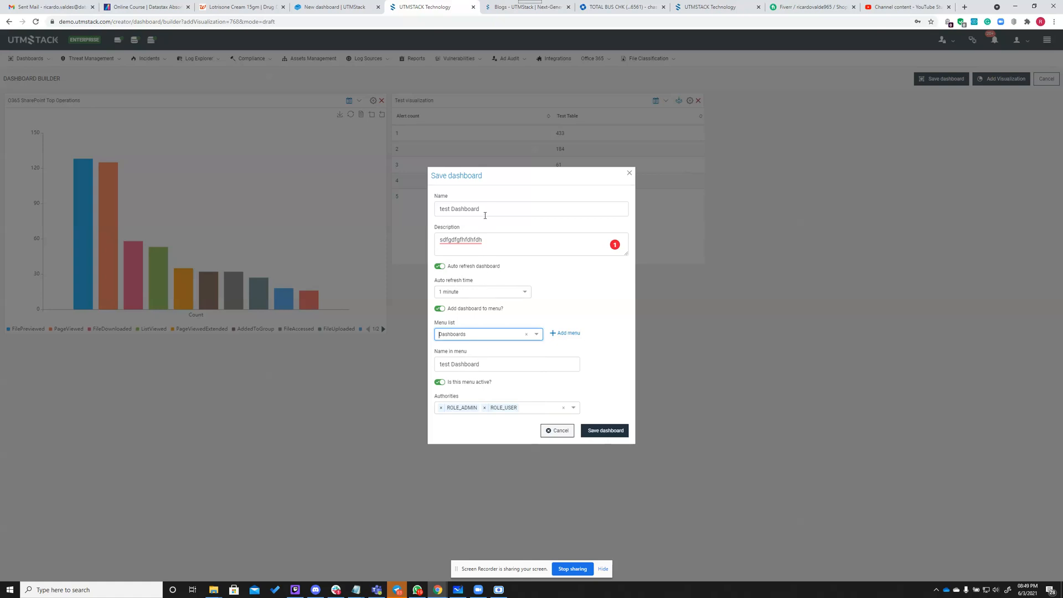
Step: Capitalize the dashboard name to "Test Dashboard" and save the dashboard
left_click(445, 211)
key("BackSpace")
type("T")
left_click(604, 431)
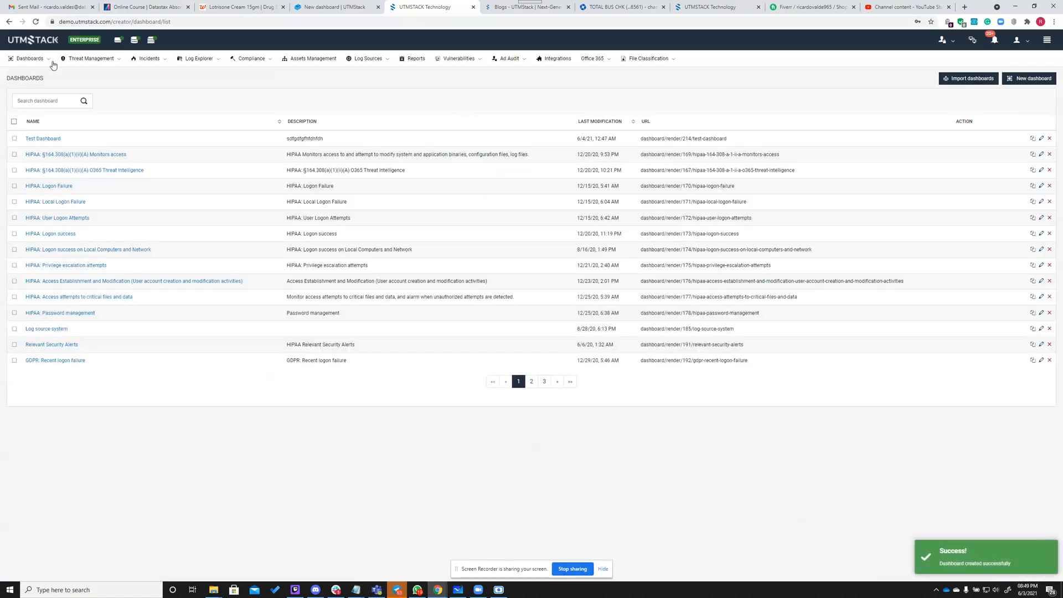
Step: Reload the page to refresh the list of dashboards and open the new Test Dashboard
left_click(48, 61)
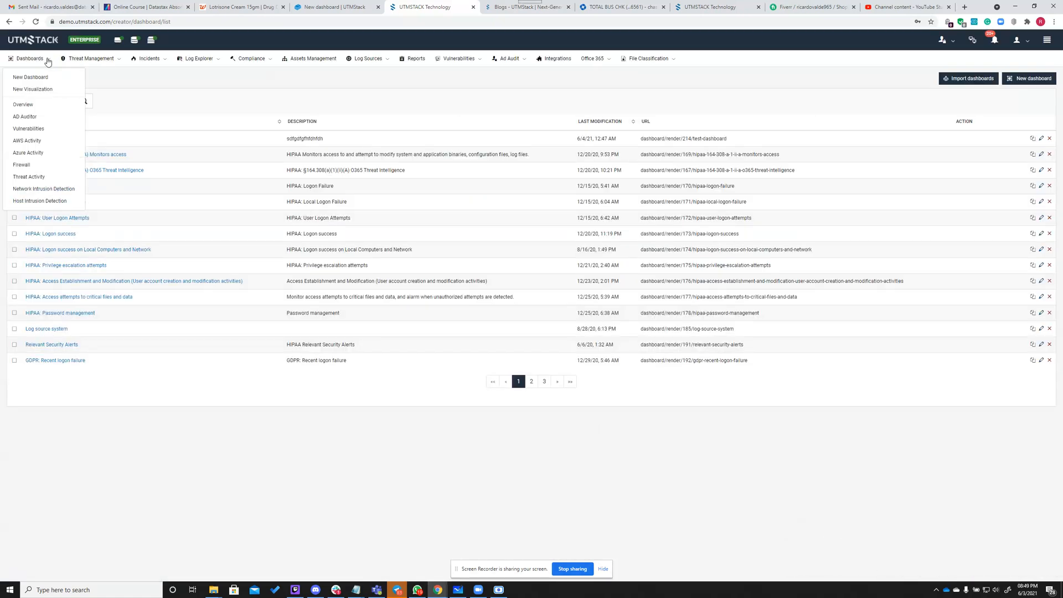
left_click(35, 22)
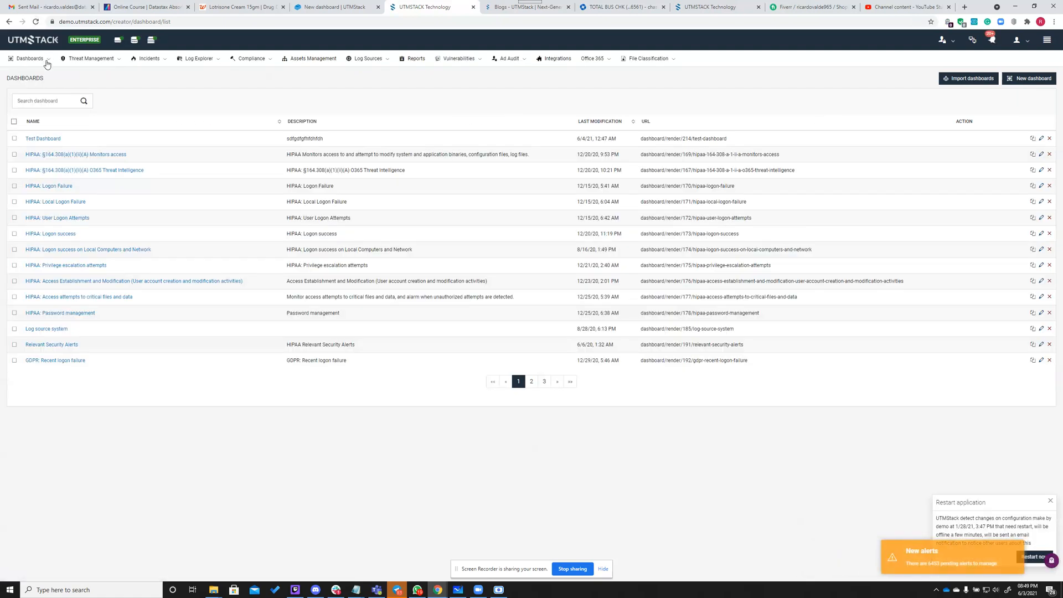
left_click(47, 61)
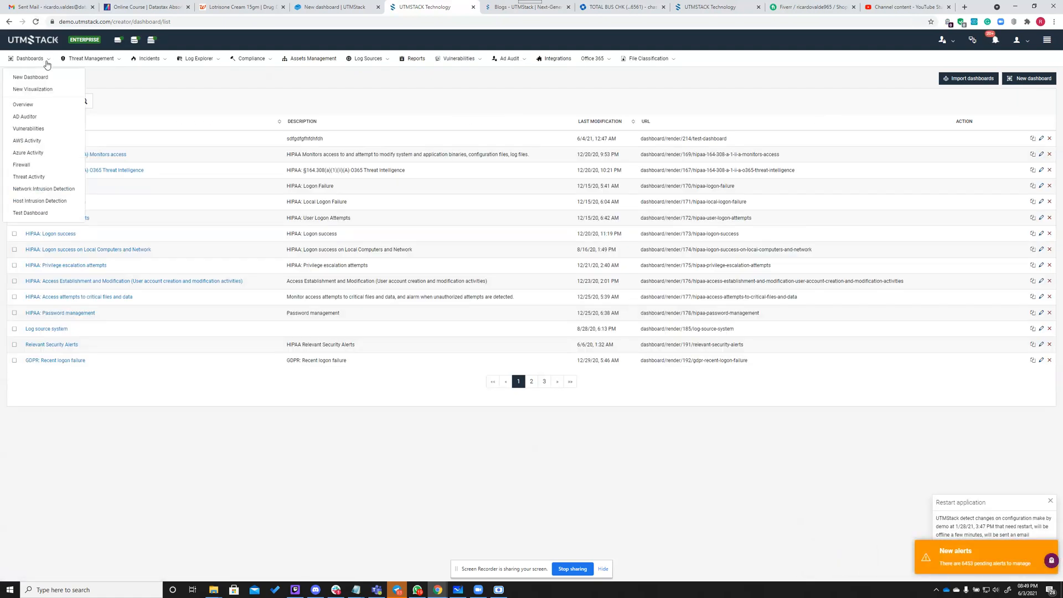
left_click(43, 216)
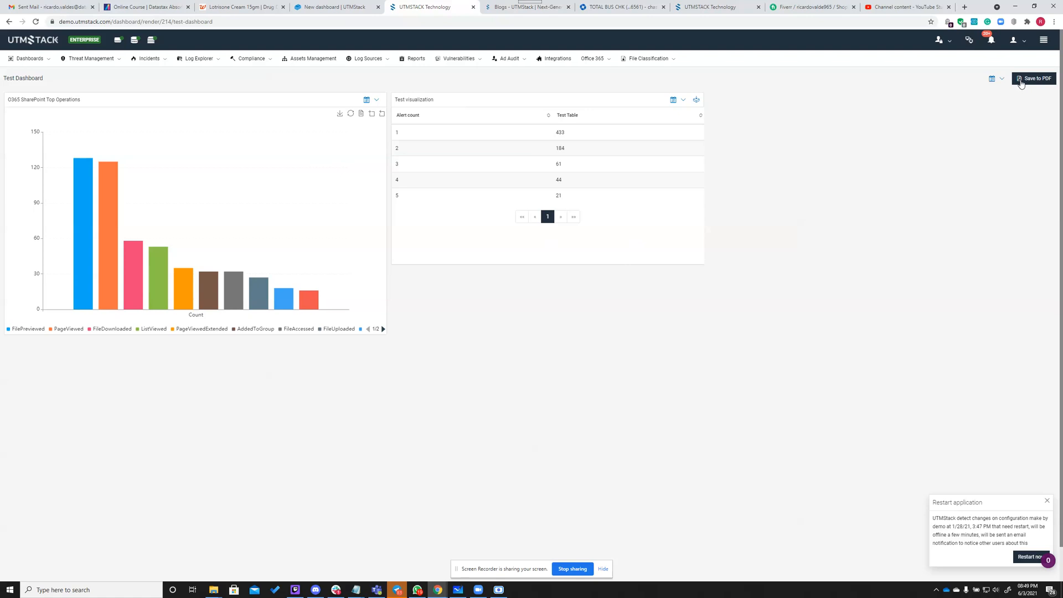
Step: Examine the time range options for the whole dashboard and for each of its two widgets
left_click(1000, 80)
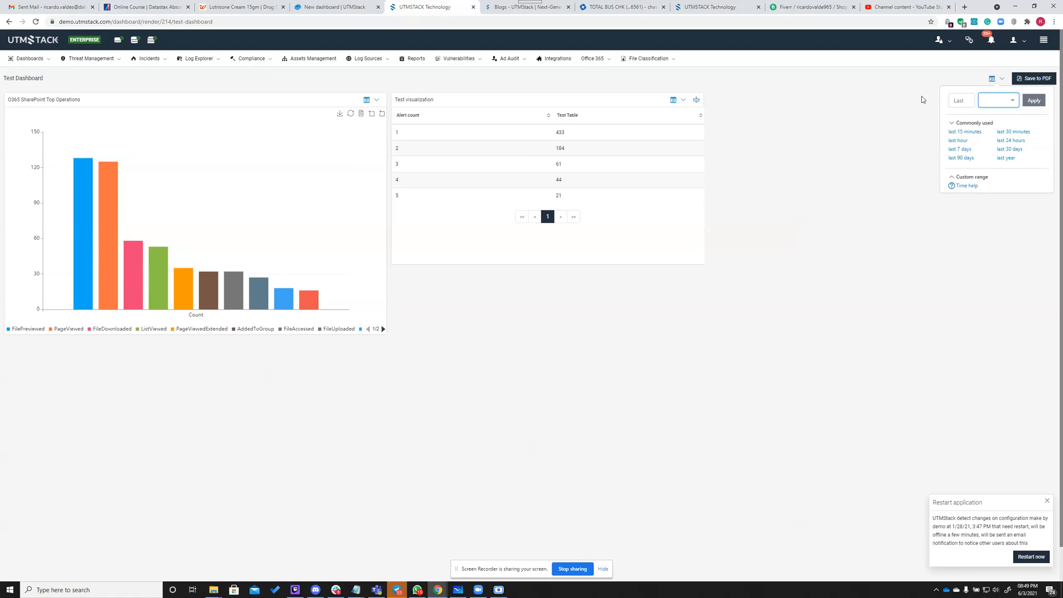
left_click(754, 347)
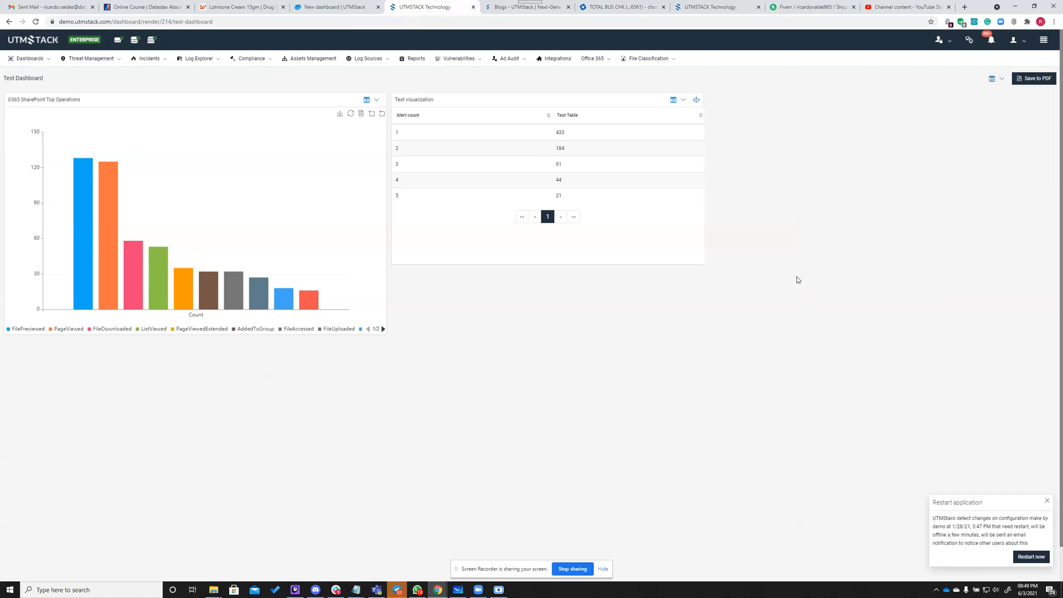
left_click(1000, 81)
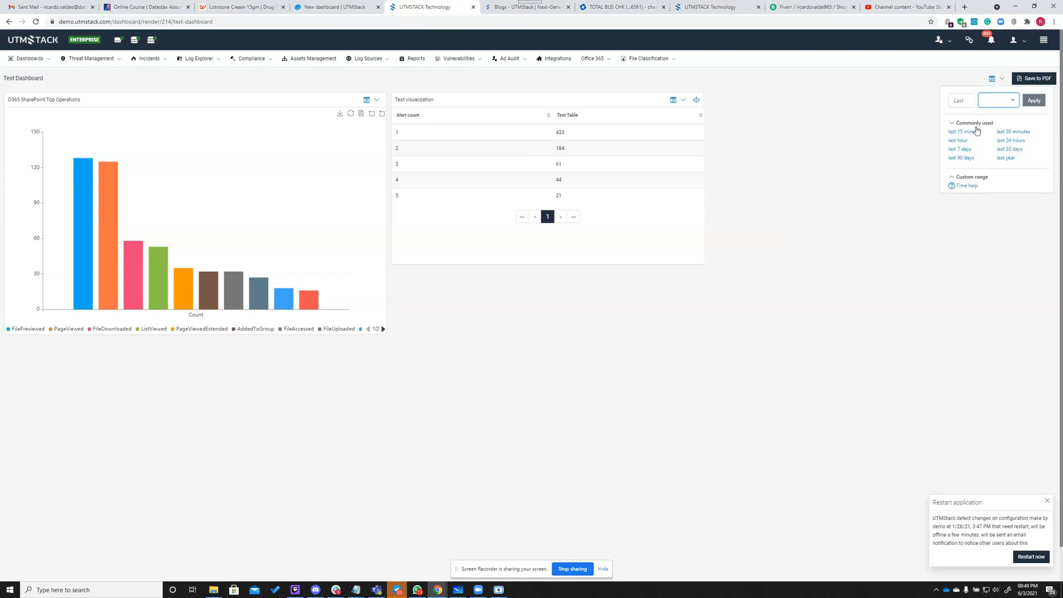
left_click(827, 215)
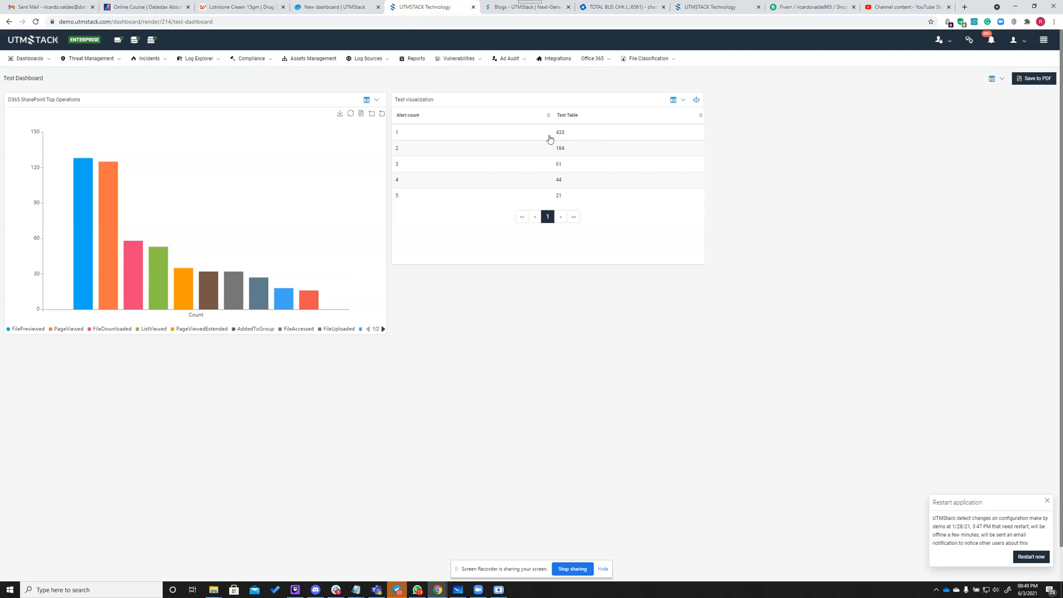
left_click(377, 102)
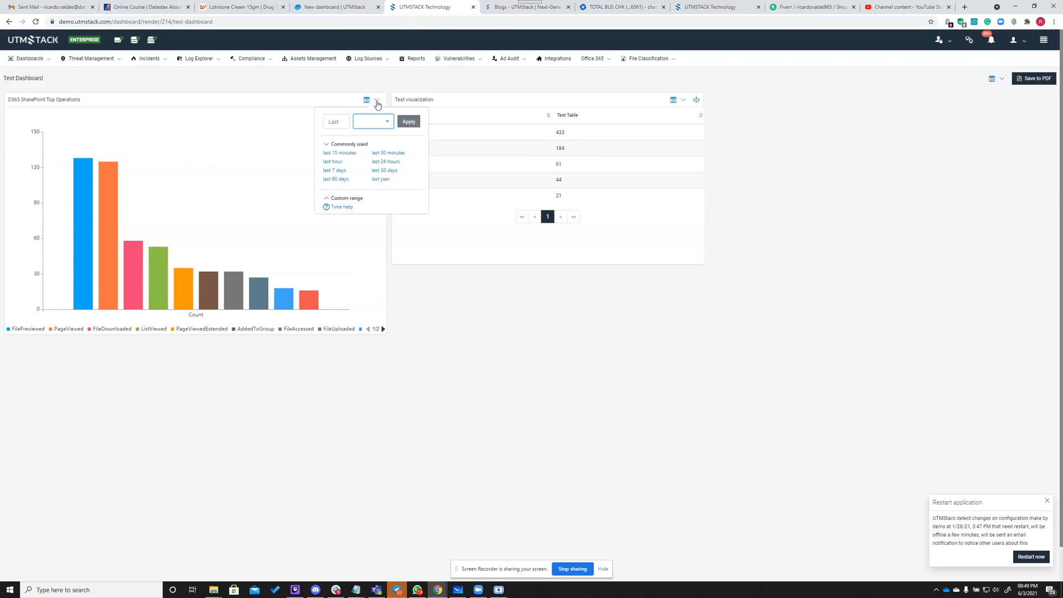
left_click(741, 235)
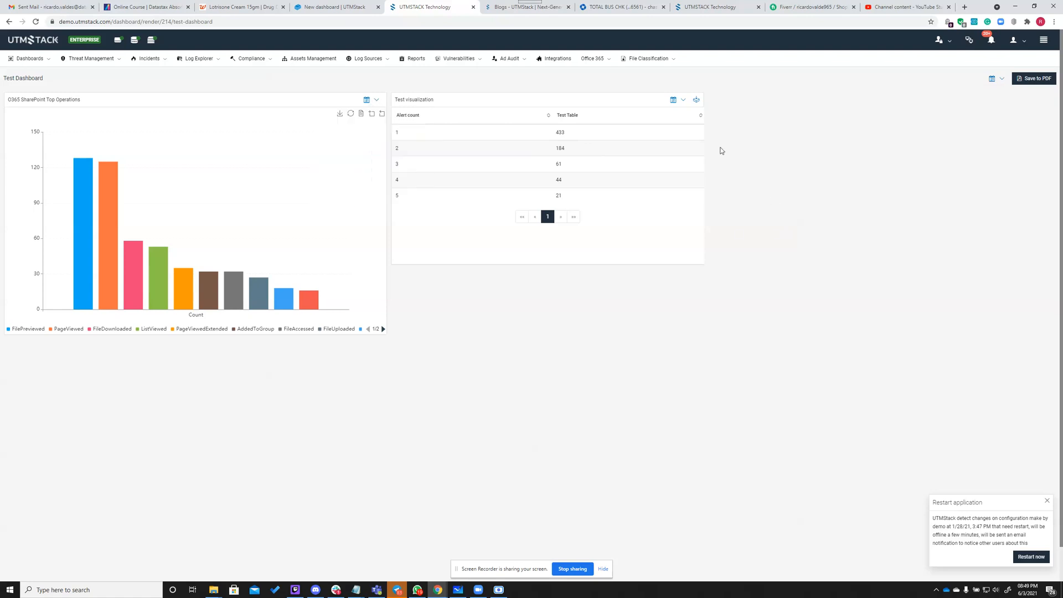
left_click(684, 100)
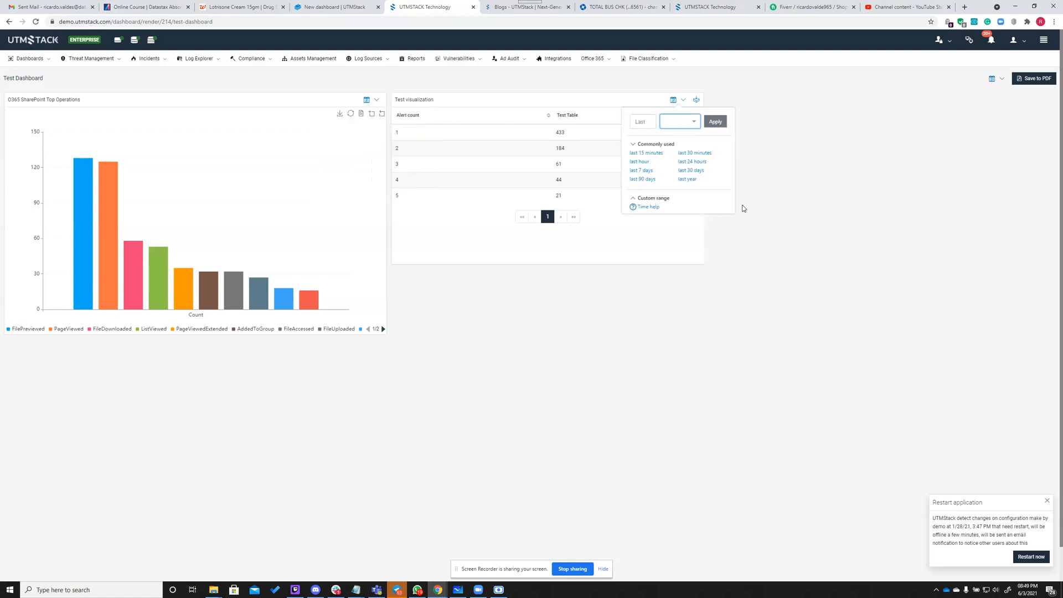
left_click(820, 216)
left_click(999, 79)
left_click(850, 176)
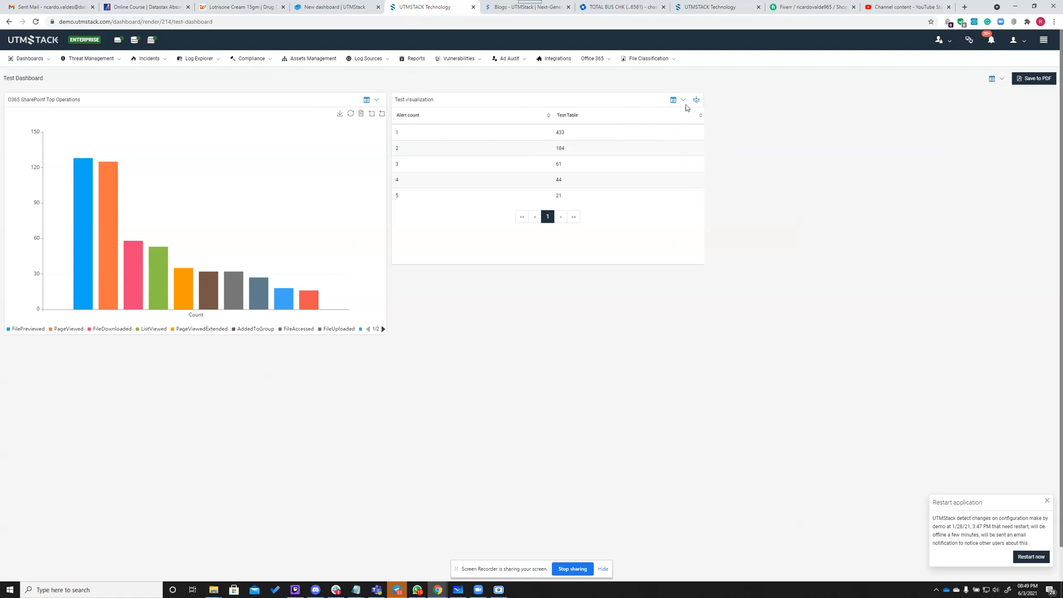